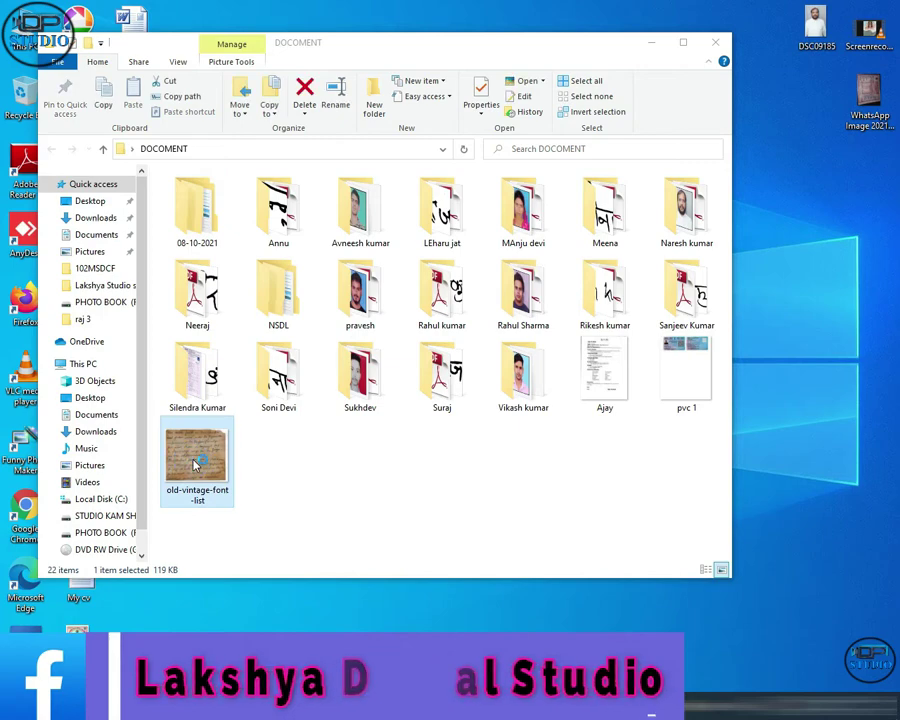
Close the letter scan's photo preview and return to the DOCUMENT folder
key("Escape")
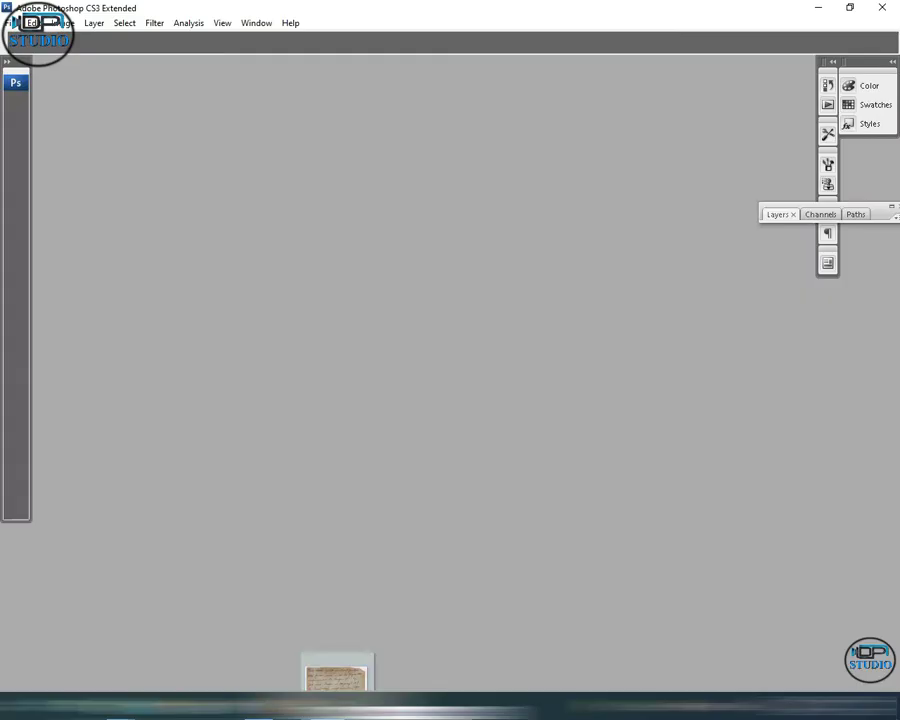
Open old-vintage-font-list.jpg in Photoshop with its document window maximized
left_click_drag(200, 459, 364, 434)
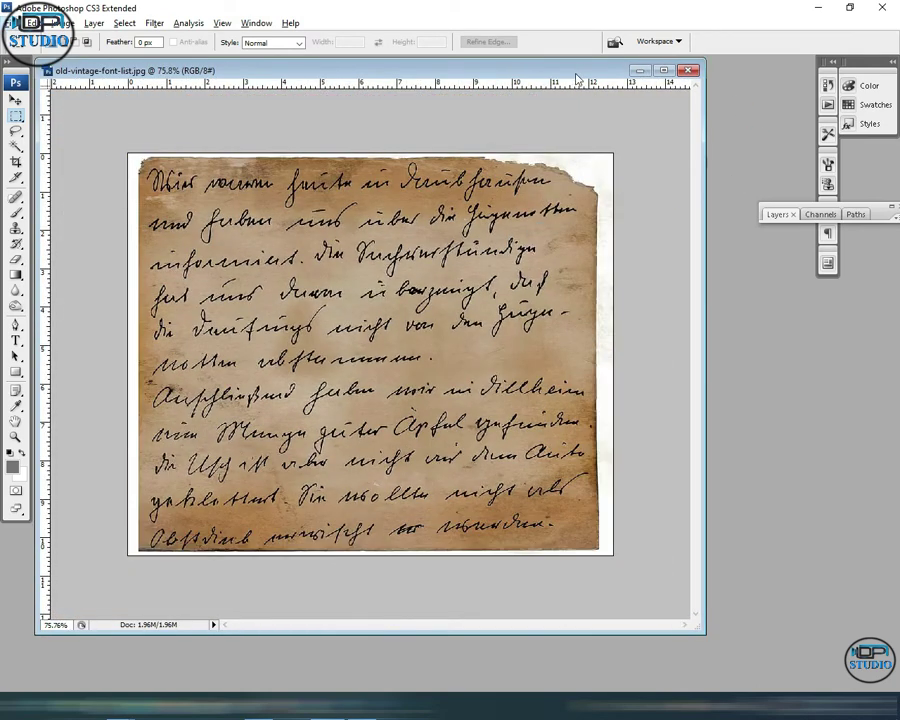
left_click_drag(576, 72, 599, 102)
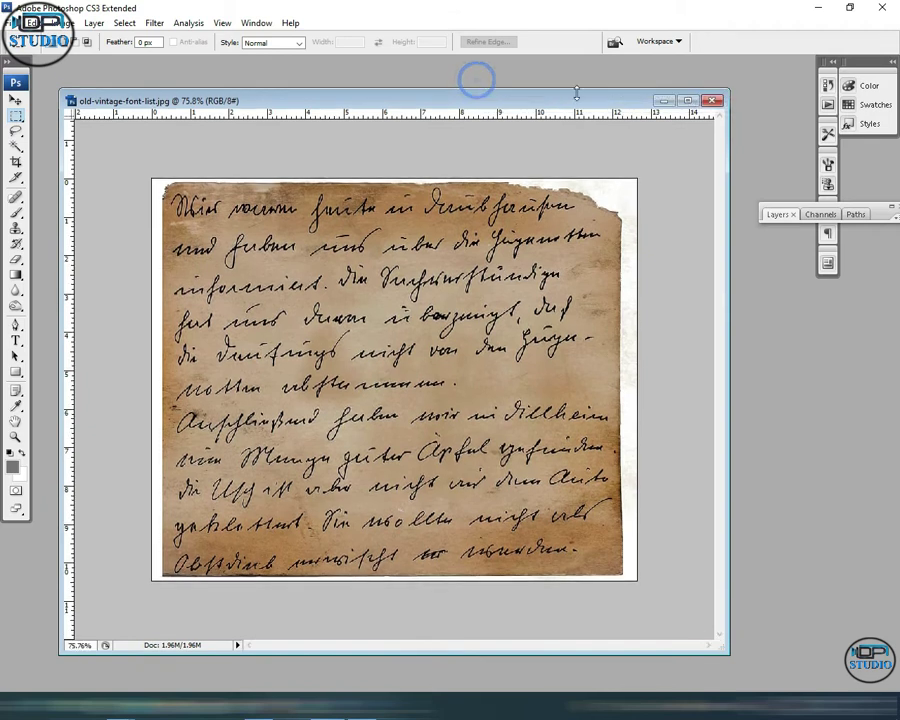
left_click(687, 100)
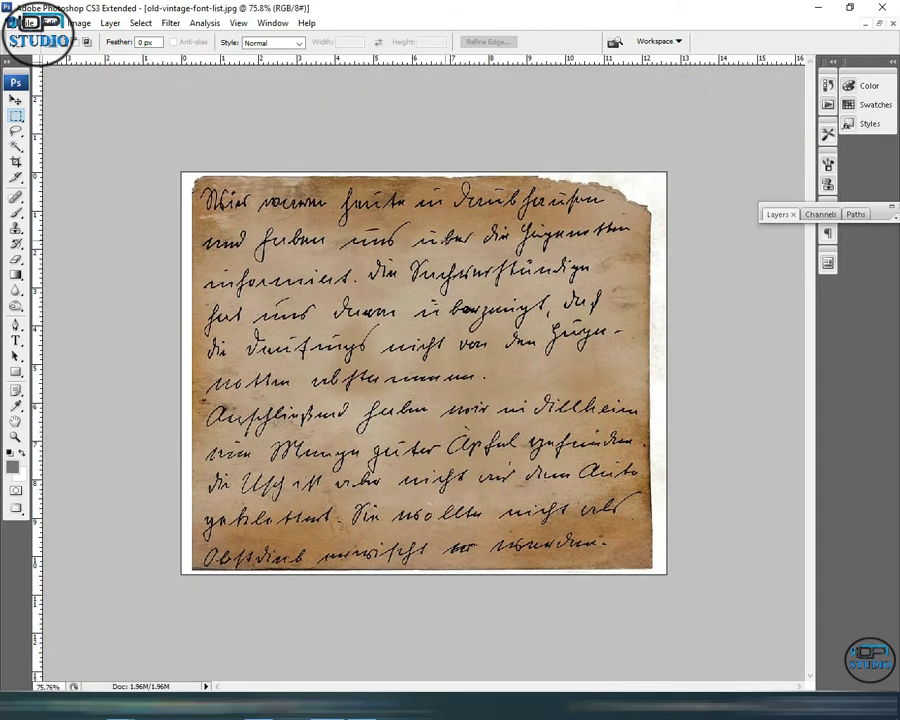
left_click(77, 23)
mouse_move(100, 58)
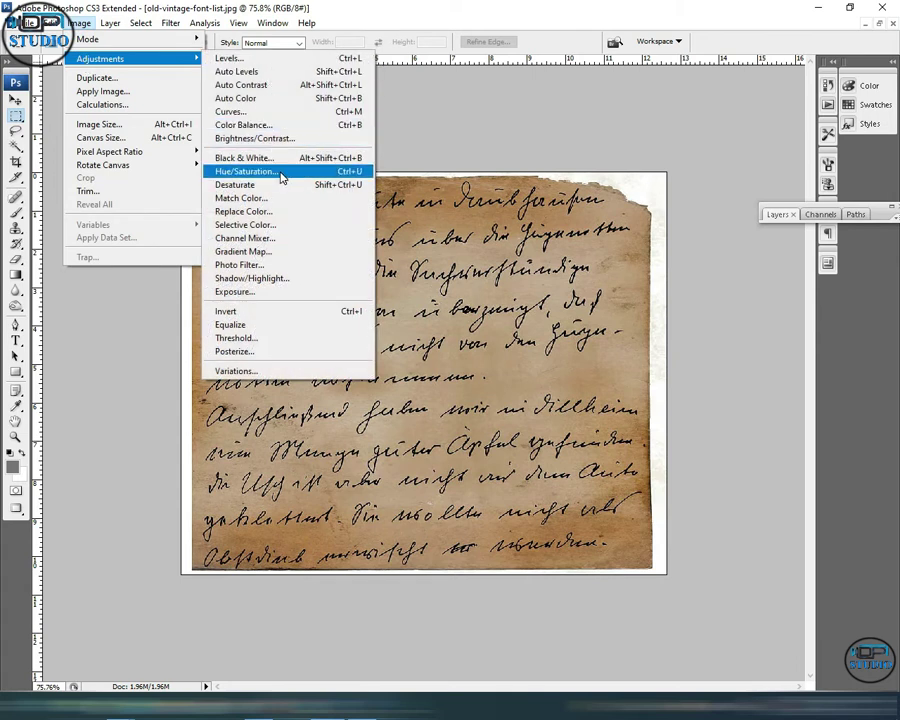
Convert the letter to Black & White with Reds 73, Yellows 10, Greens -57, Blues 99
left_click(277, 165)
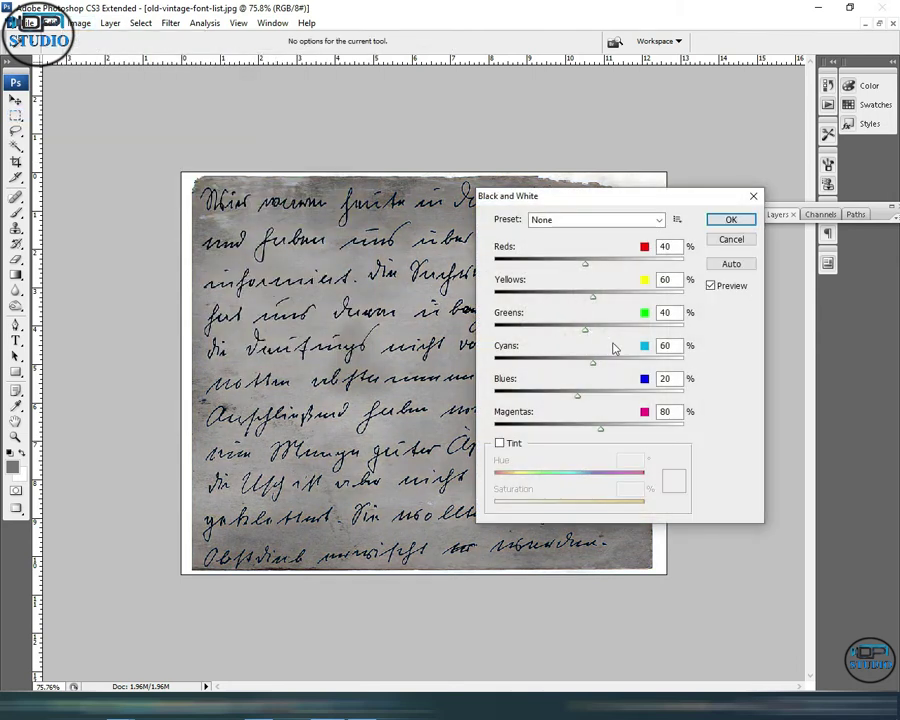
mouse_move(590, 268)
left_mouse_down()
mouse_move(588, 261)
mouse_move(602, 269)
mouse_move(588, 294)
mouse_move(572, 300)
mouse_move(588, 336)
mouse_move(500, 370)
left_mouse_up()
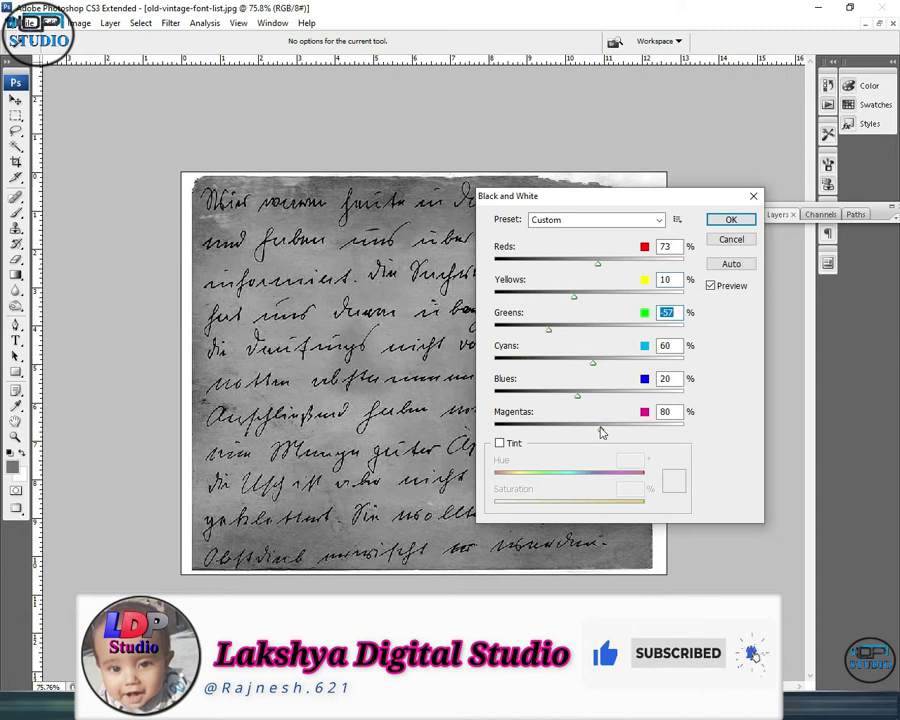
left_click_drag(578, 396, 607, 400)
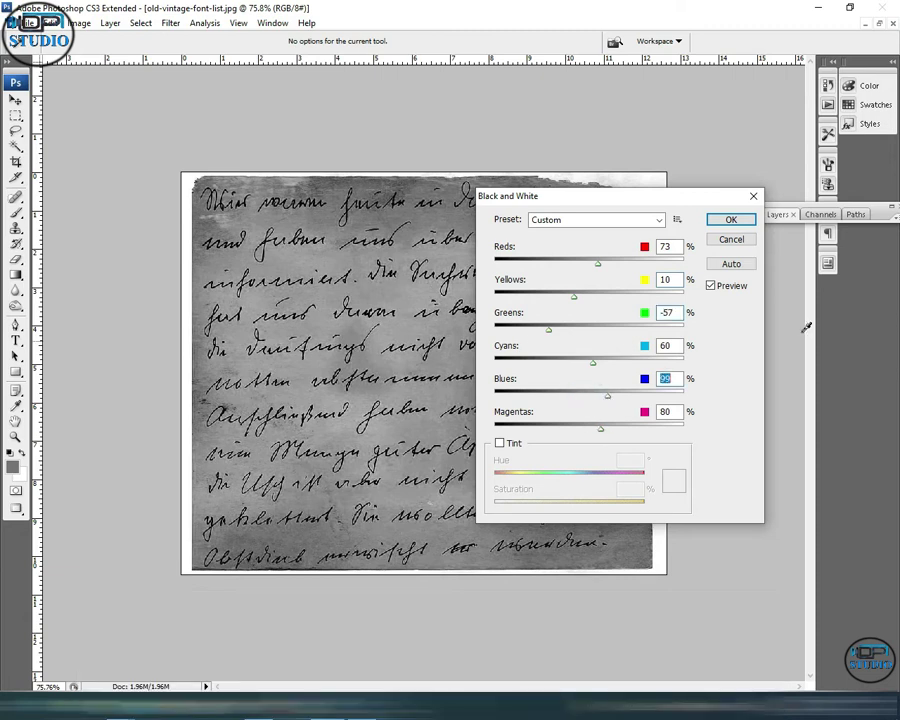
left_click(731, 220)
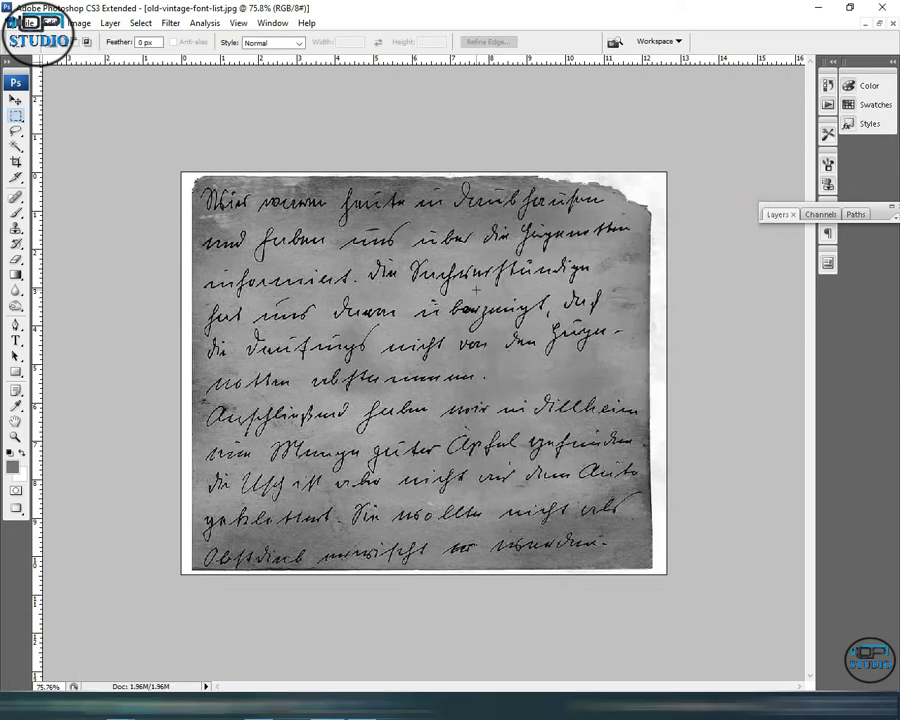
Apply Hue/Saturation to the letter with Saturation +34 and Hue -20
left_click(77, 25)
mouse_move(100, 58)
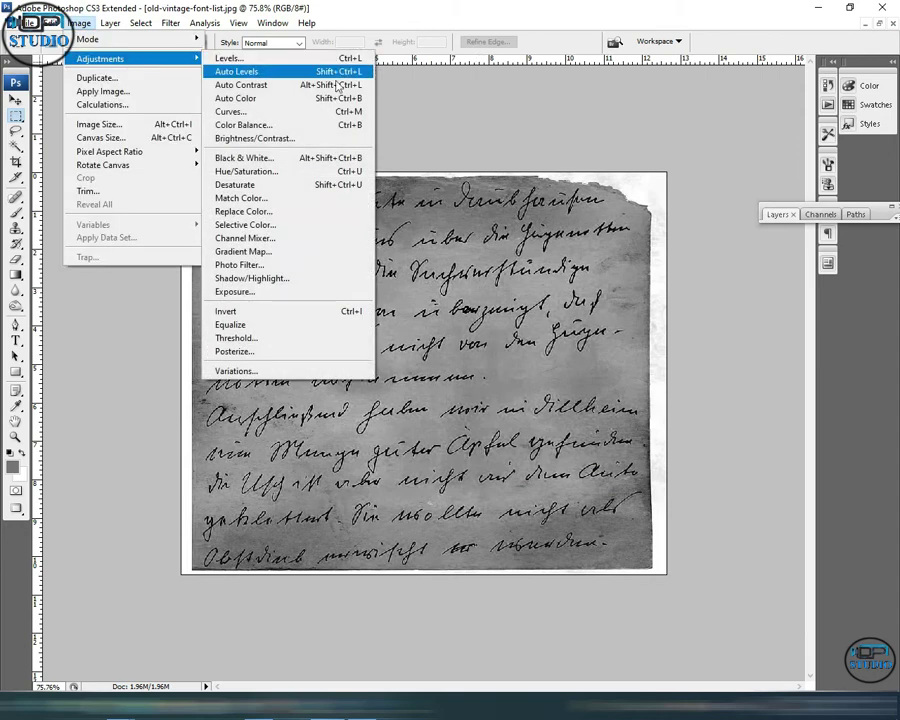
left_click(218, 172)
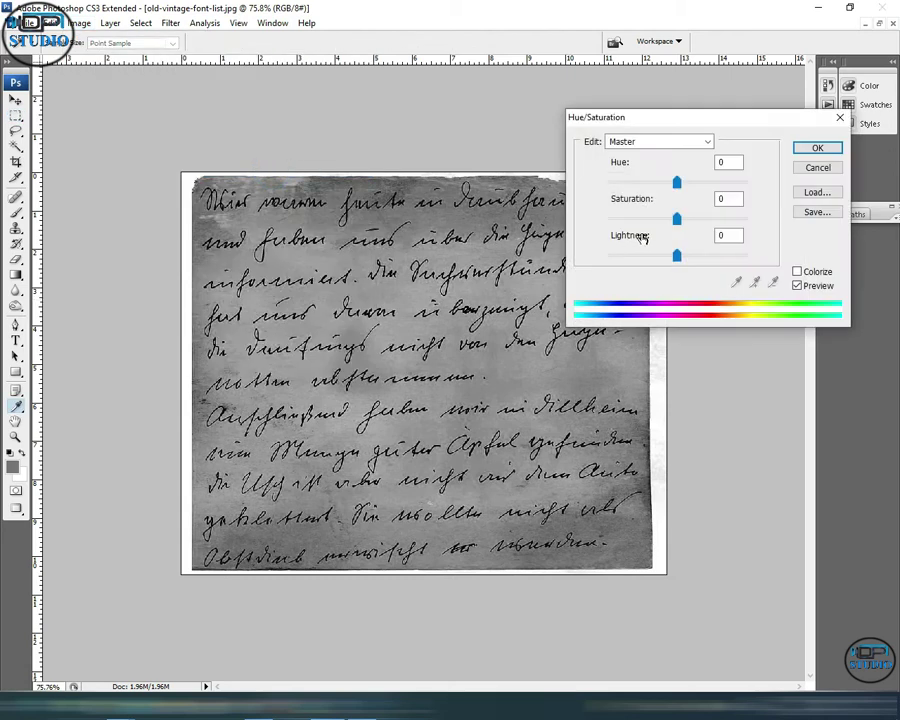
left_click_drag(679, 224, 703, 229)
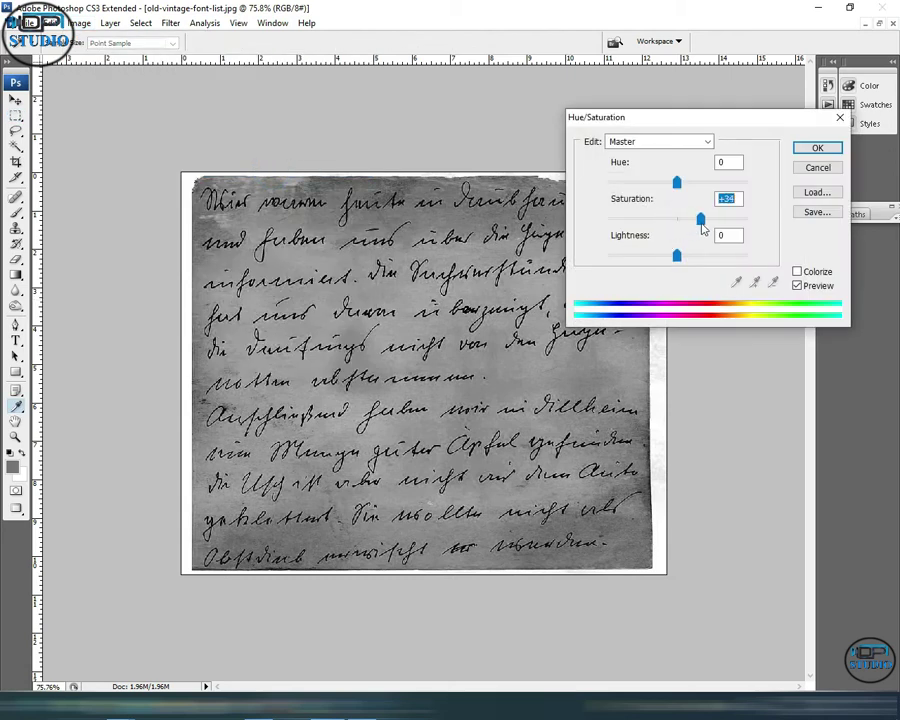
left_click_drag(684, 187, 668, 189)
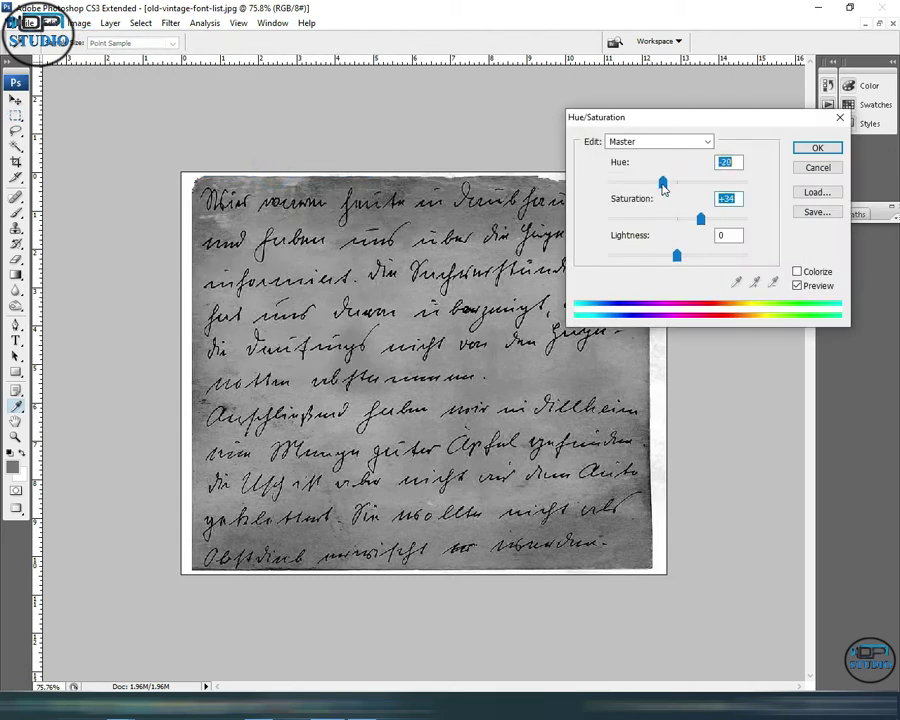
left_click(805, 148)
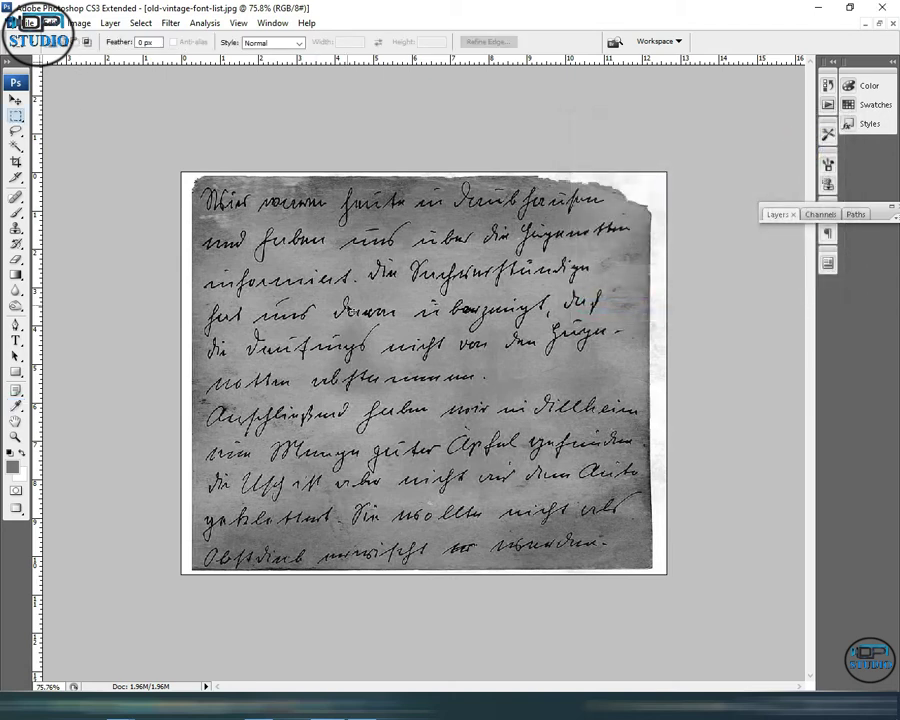
key("ctrl+l")
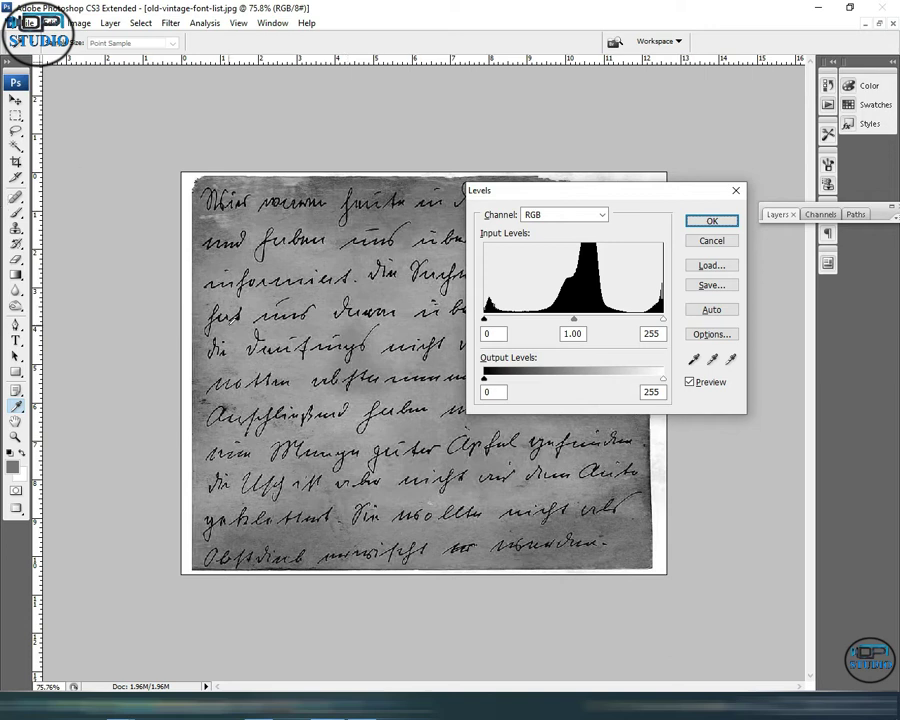
Apply Levels with black input 8, the paper sampled as white point, and midtones 0.88
left_click(576, 320)
left_click_drag(485, 320, 490, 322)
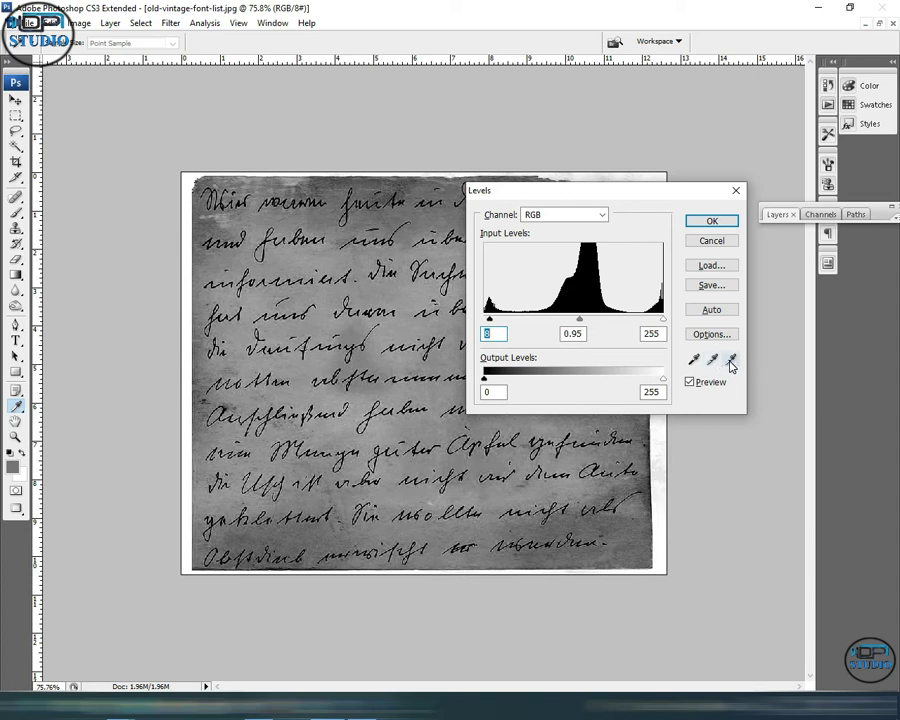
left_click(731, 362)
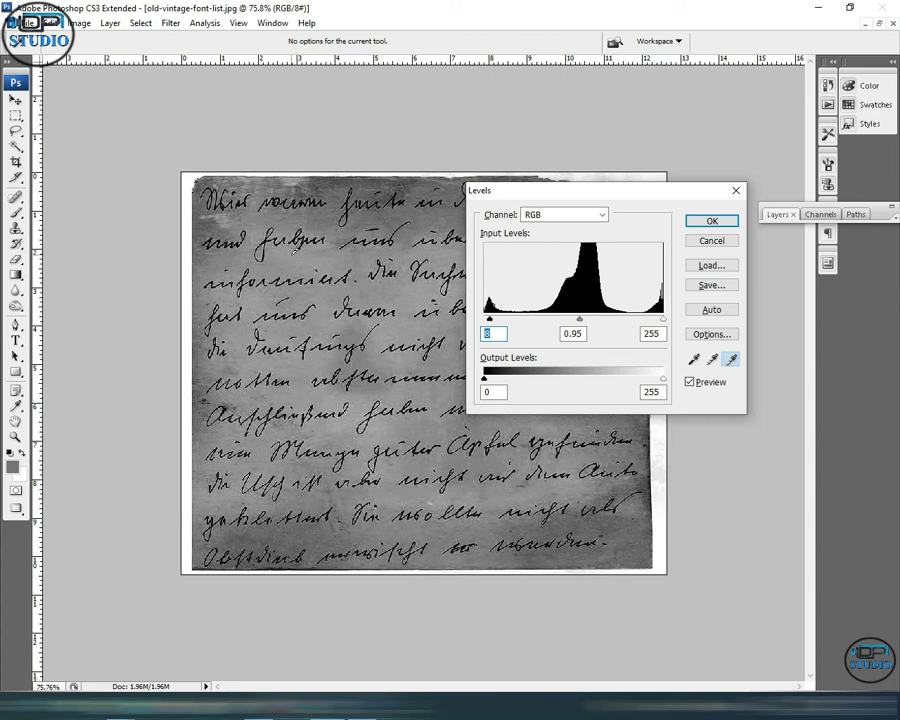
left_click(289, 257)
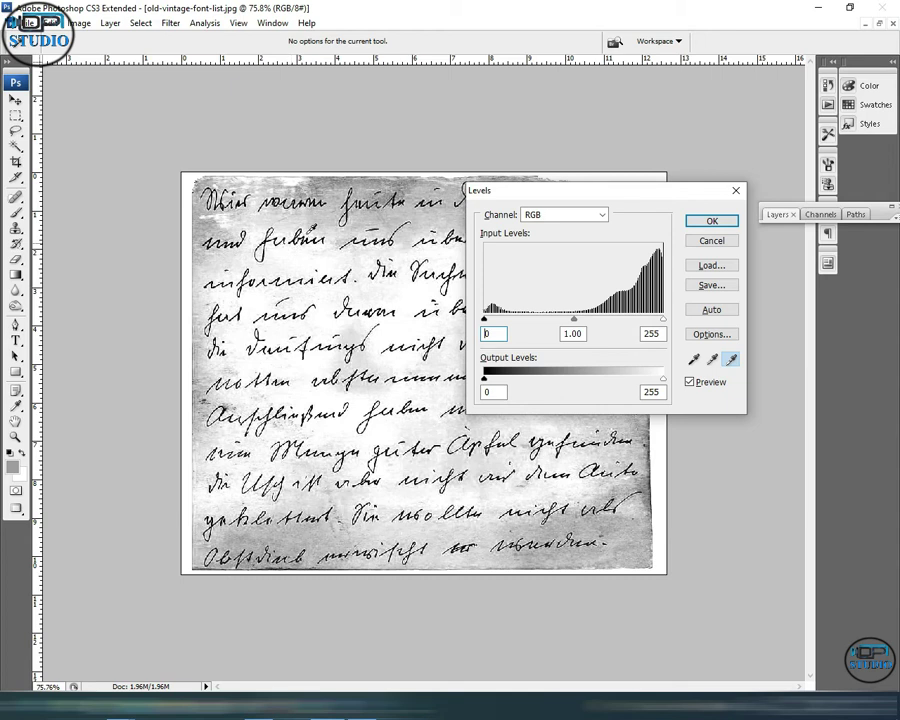
left_click(321, 213)
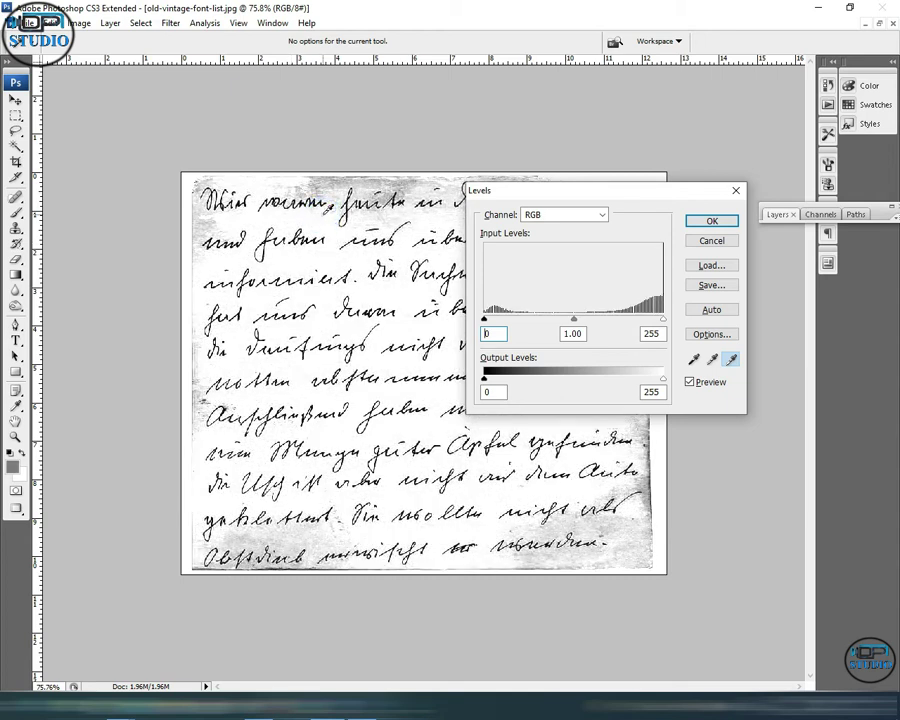
left_click_drag(575, 320, 582, 321)
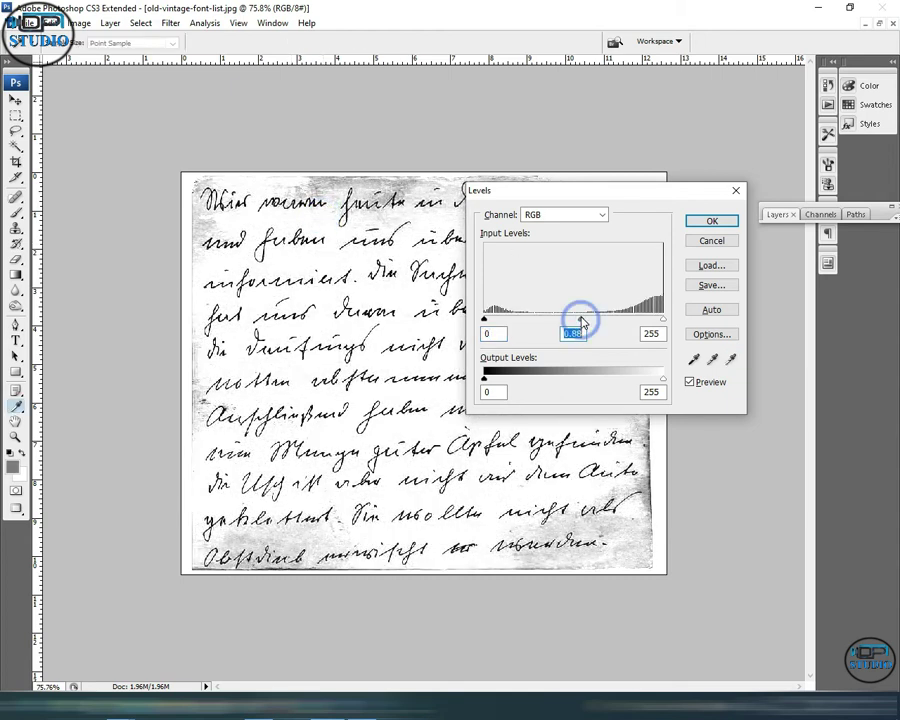
left_click(705, 220)
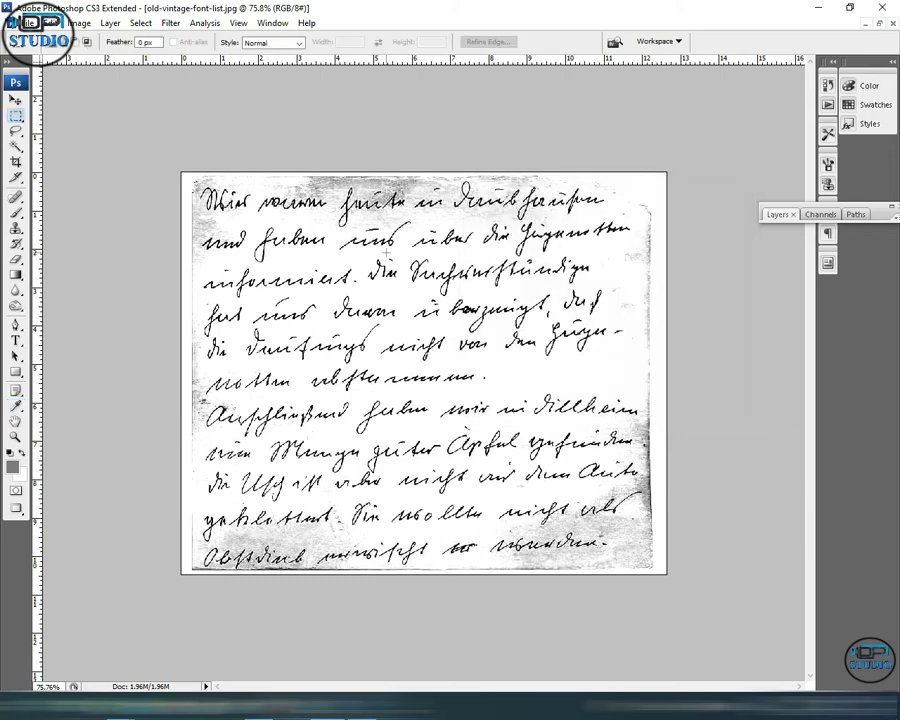
Apply a Curves adjustment with one midtone point bent to keep the handwriting dark
scroll(423, 370, "up", 2)
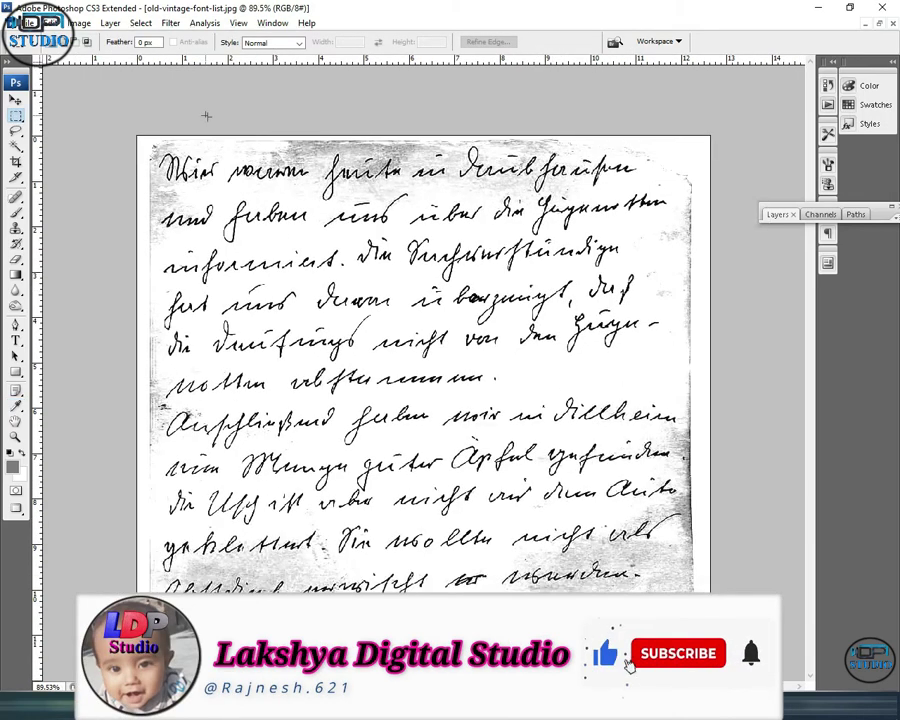
scroll(204, 116, "up", 1)
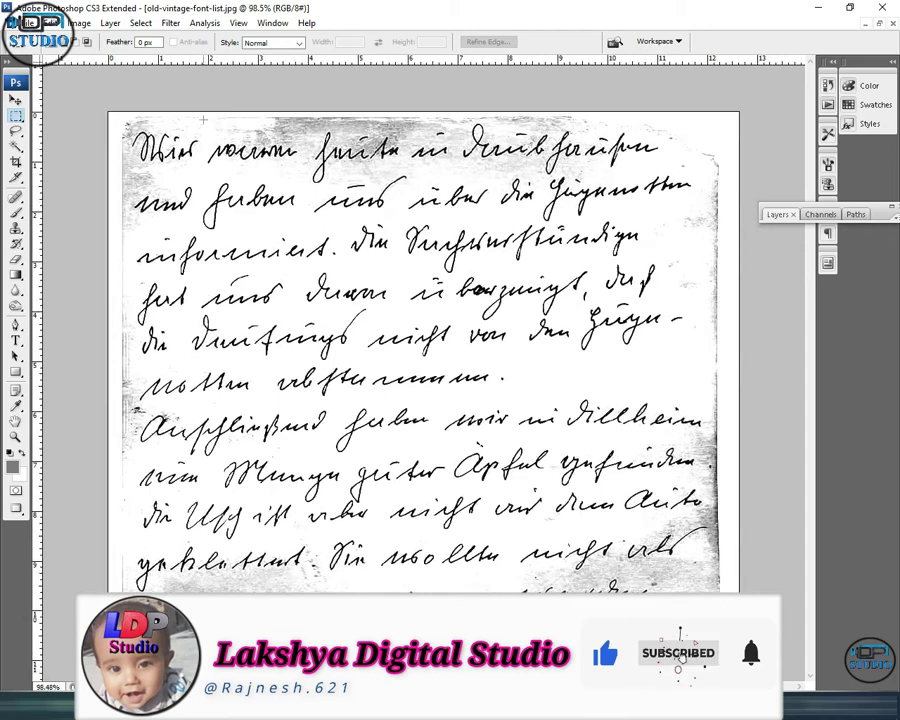
left_click(78, 22)
mouse_move(100, 58)
left_click(251, 112)
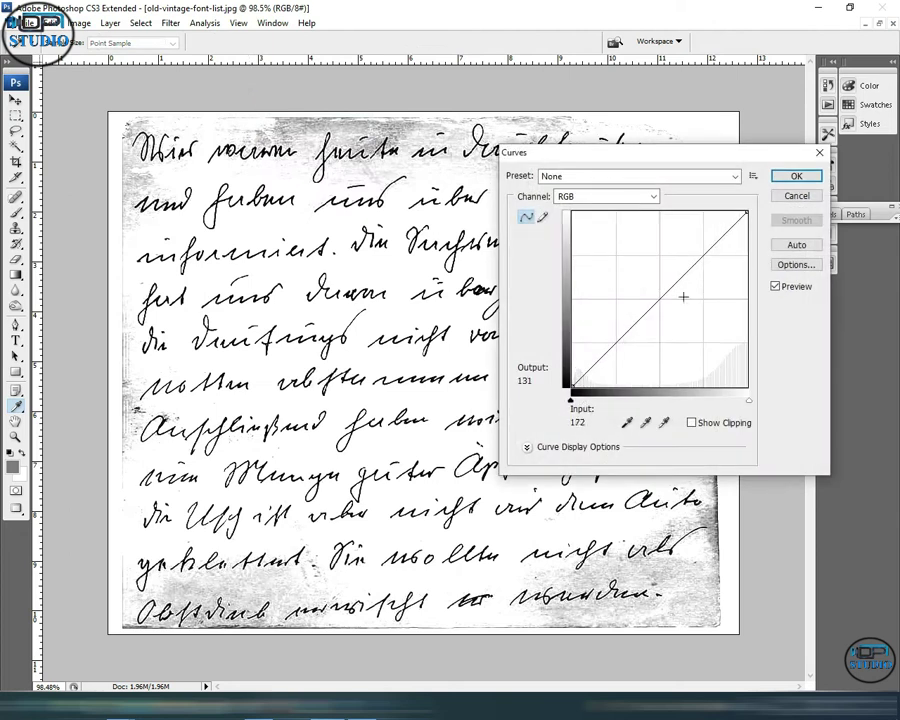
left_click_drag(660, 294, 670, 300)
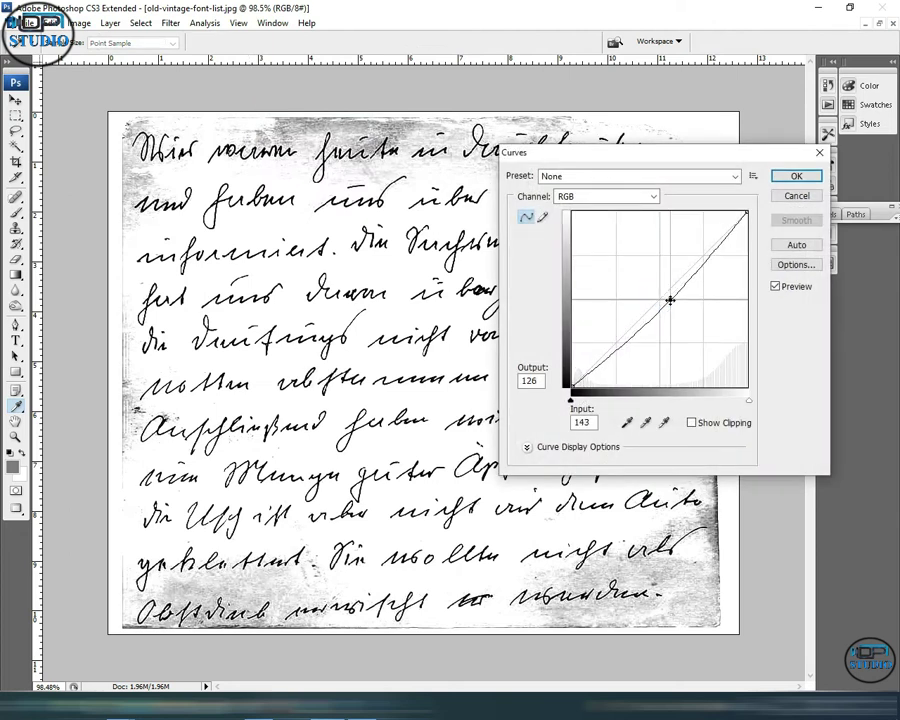
left_click(797, 177)
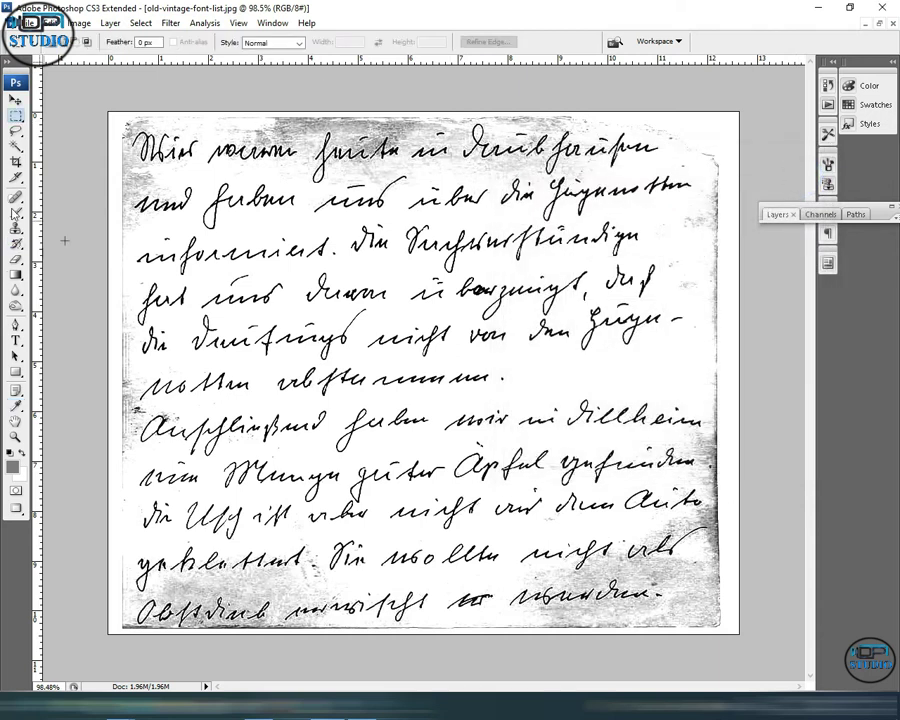
With the plain Eraser Tool, erase the grey background along the letter's left edge
left_click(16, 261)
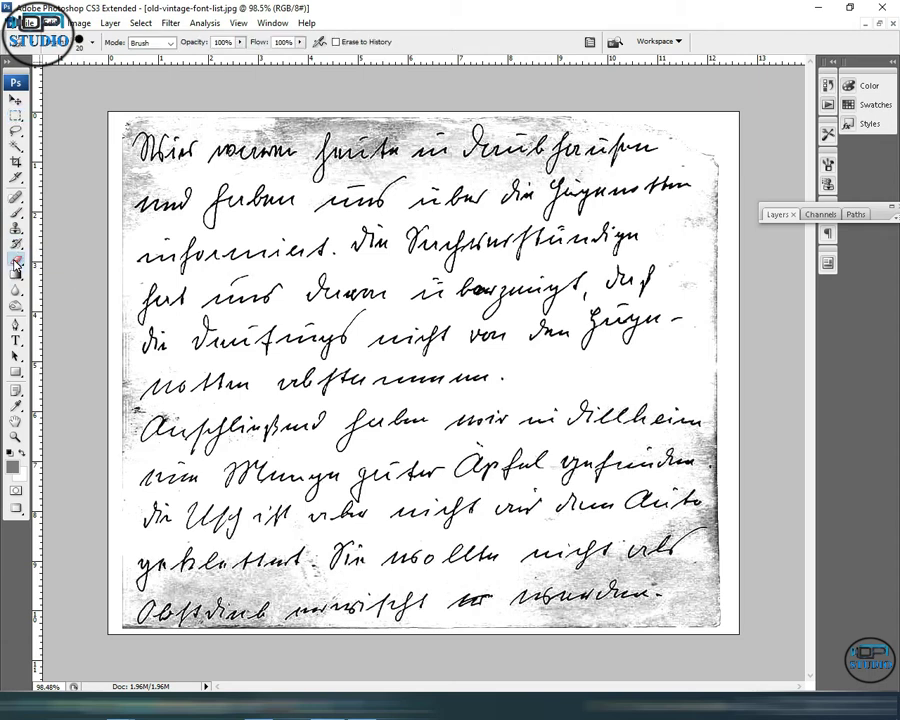
left_click(16, 262)
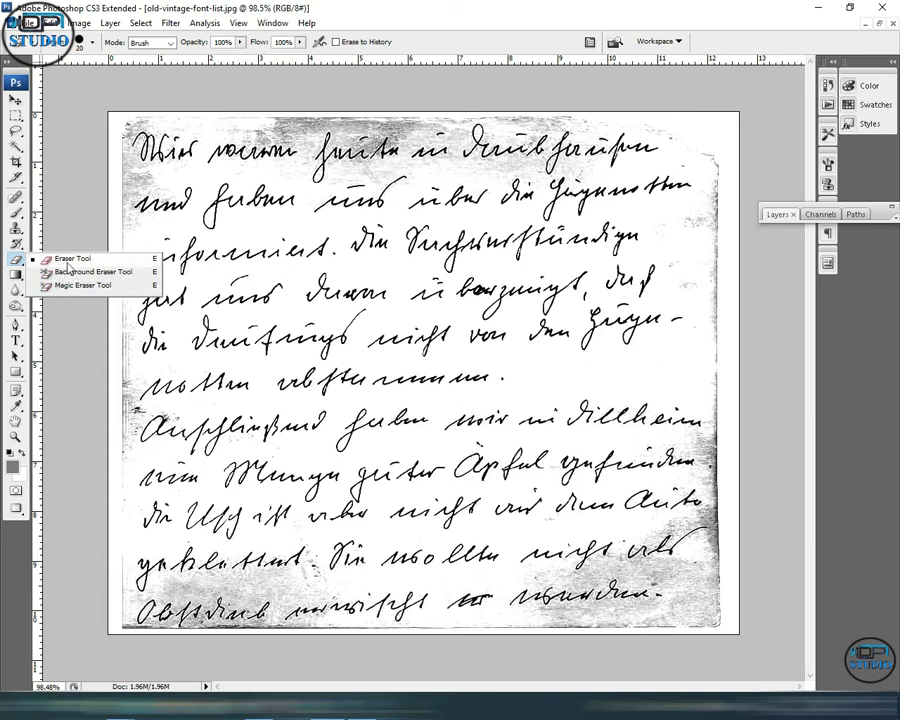
left_click(70, 260)
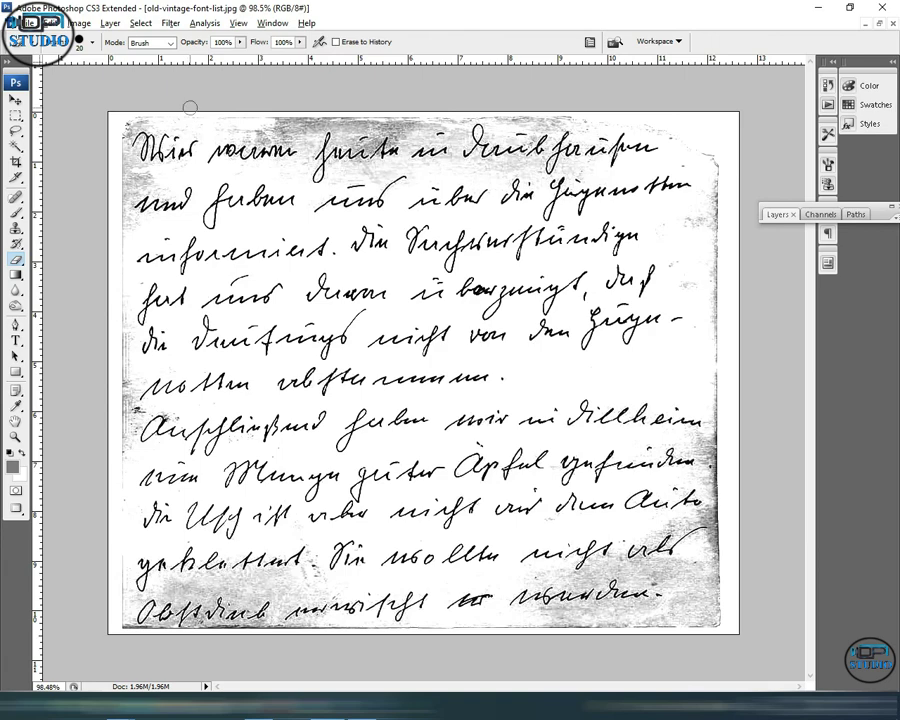
scroll(189, 107, "up", 1)
scroll(189, 107, "up", 1)
scroll(195, 125, "up", 1)
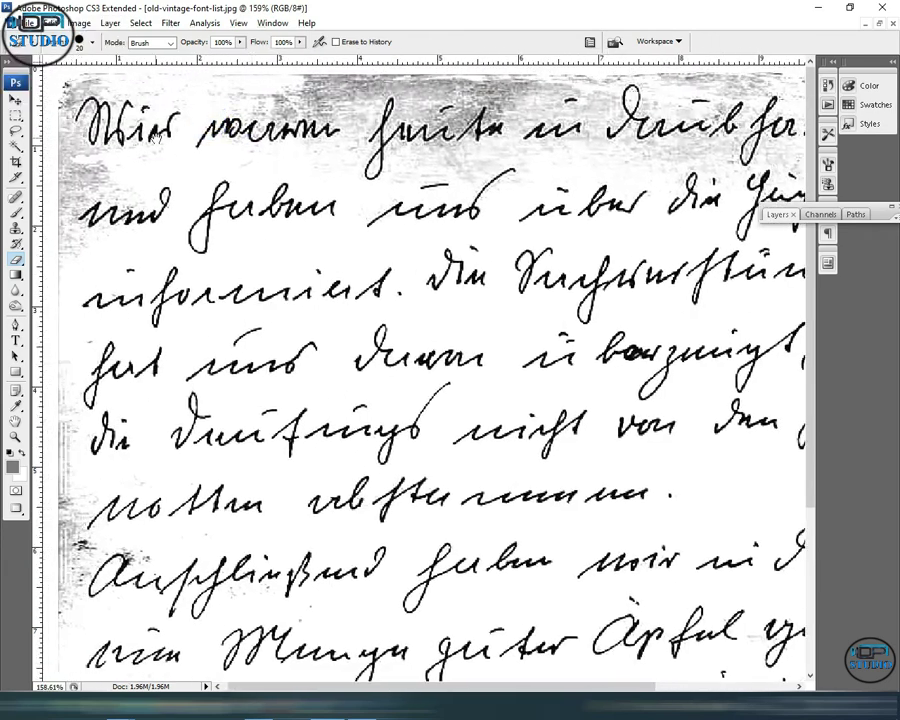
scroll(116, 152, "up", 1)
scroll(116, 152, "up", 1)
scroll(116, 152, "up", 1)
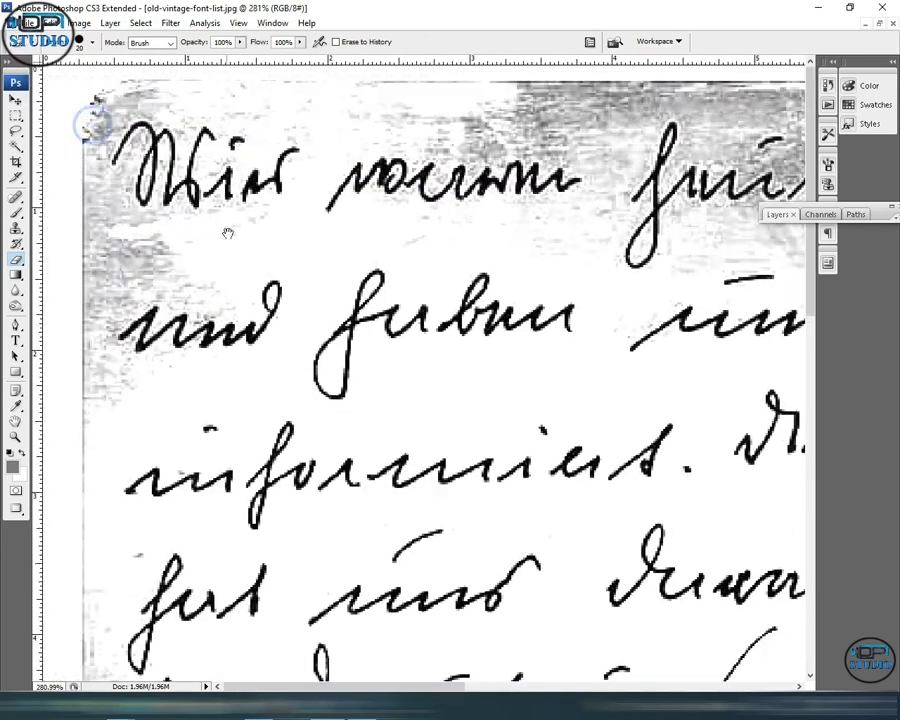
left_click_drag(103, 105, 103, 300)
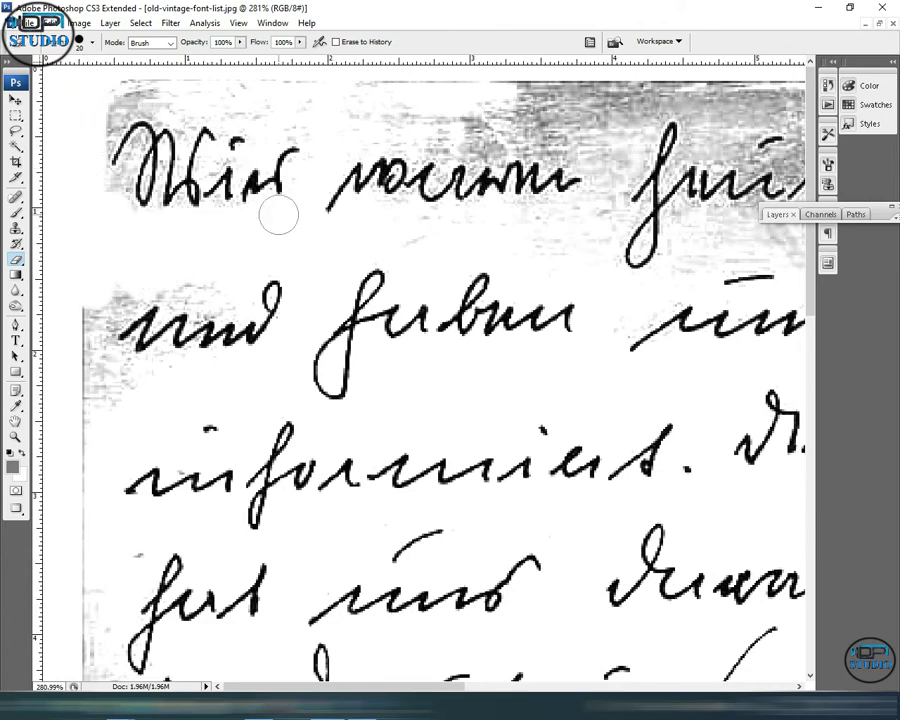
Erase the grey lower-left border and the grey band between the two lower lines
scroll(103, 300, "down", 2)
scroll(139, 270, "down", 2)
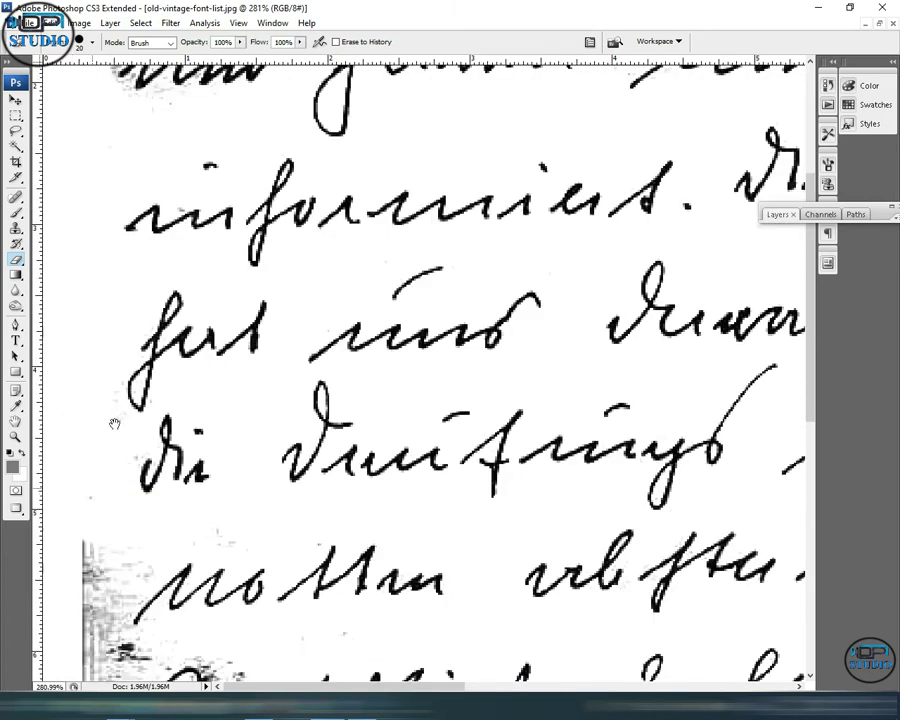
scroll(115, 410, "down", 2)
scroll(94, 372, "down", 2)
scroll(66, 364, "down", 2)
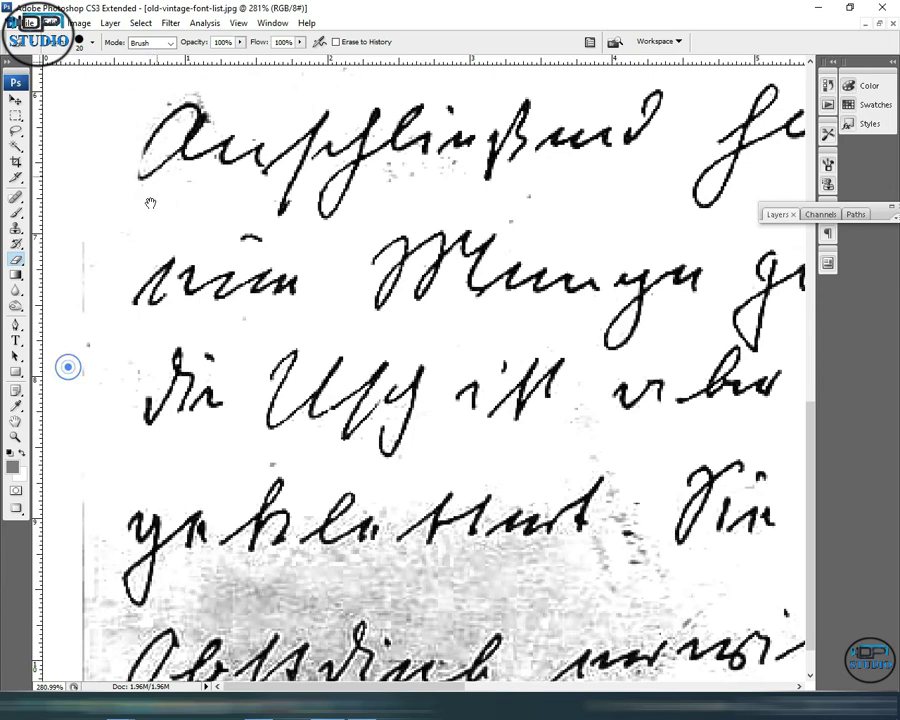
scroll(96, 401, "down", 1)
left_click_drag(95, 401, 766, 645)
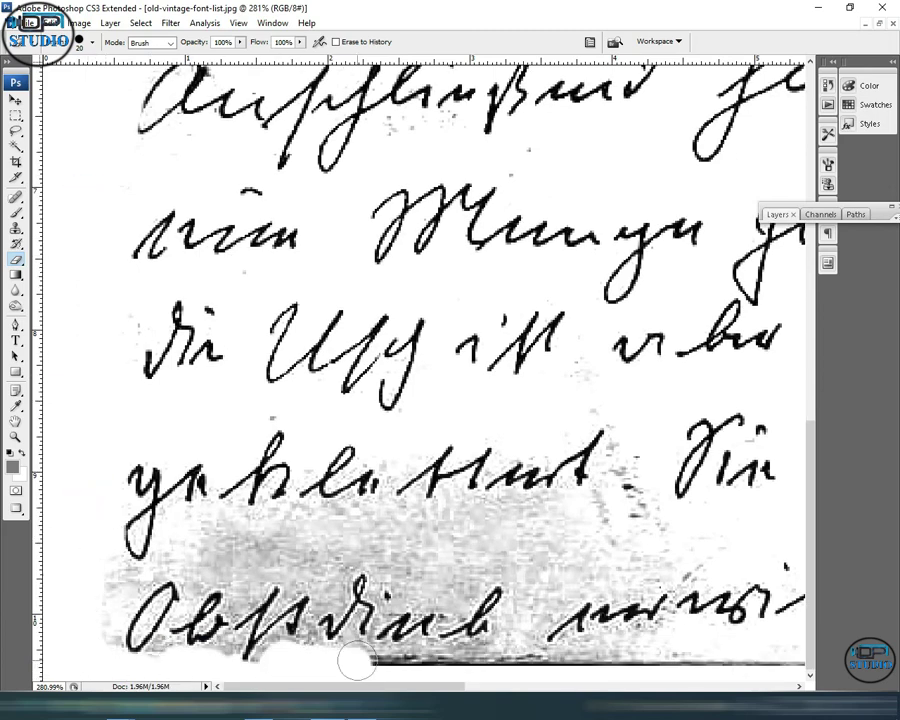
scroll(255, 657, "right", 5)
scroll(303, 633, "right", 5)
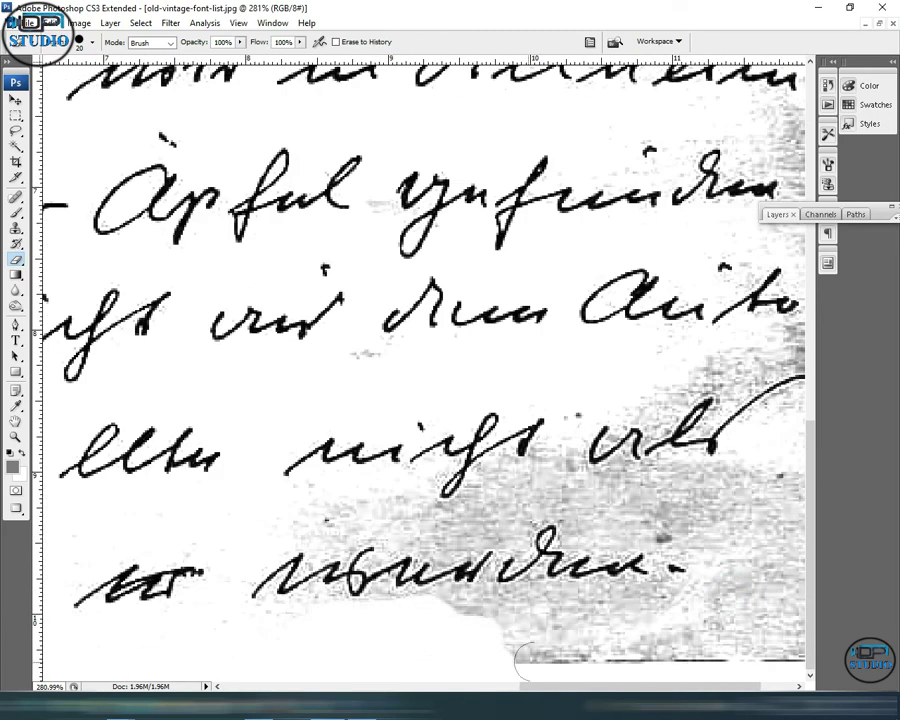
scroll(632, 600, "right", 1)
left_click_drag(350, 500, 660, 496)
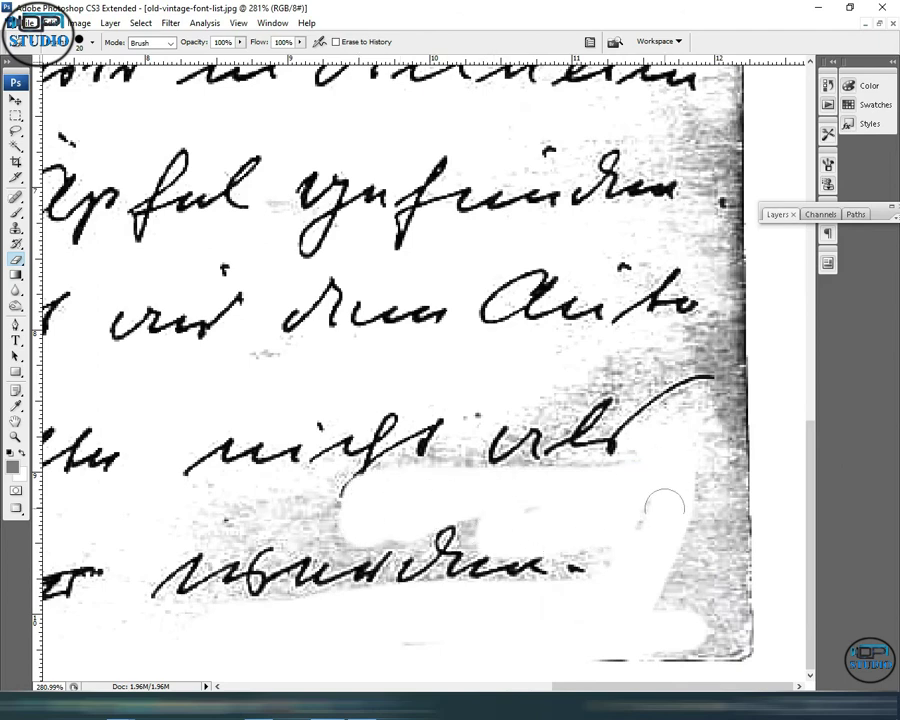
left_click_drag(705, 585, 692, 426)
scroll(692, 426, "up", 1)
left_click_drag(632, 454, 715, 347)
Erase the grey smudge at the top-left of the handwriting
scroll(716, 420, "up", 2)
scroll(725, 420, "up", 4)
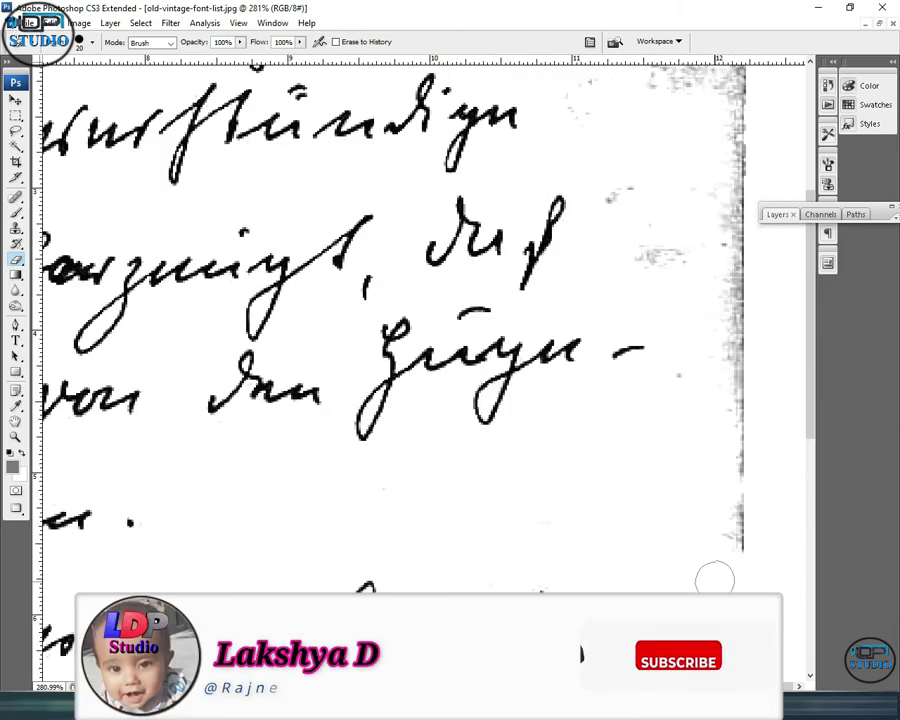
scroll(620, 320, "up", 4)
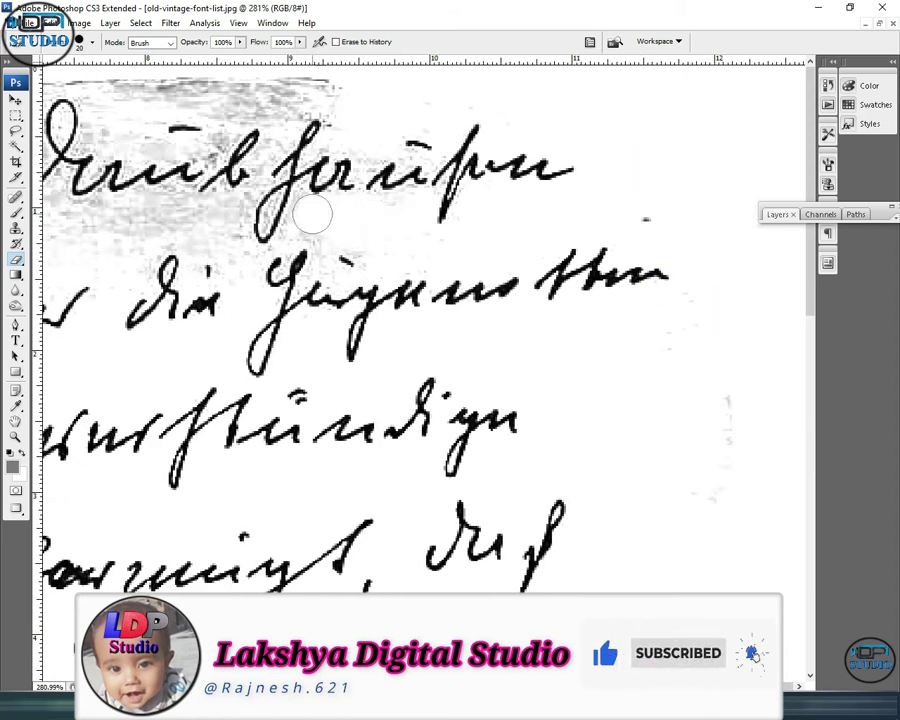
scroll(255, 100, "left", 4)
scroll(131, 88, "left", 2)
scroll(470, 124, "left", 3)
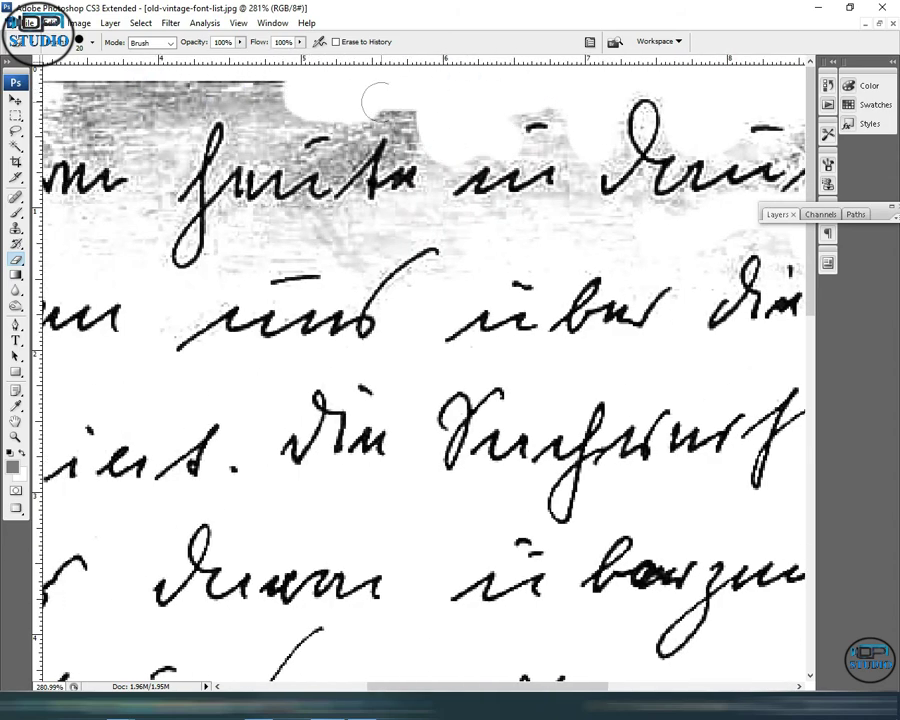
scroll(91, 93, "left", 4)
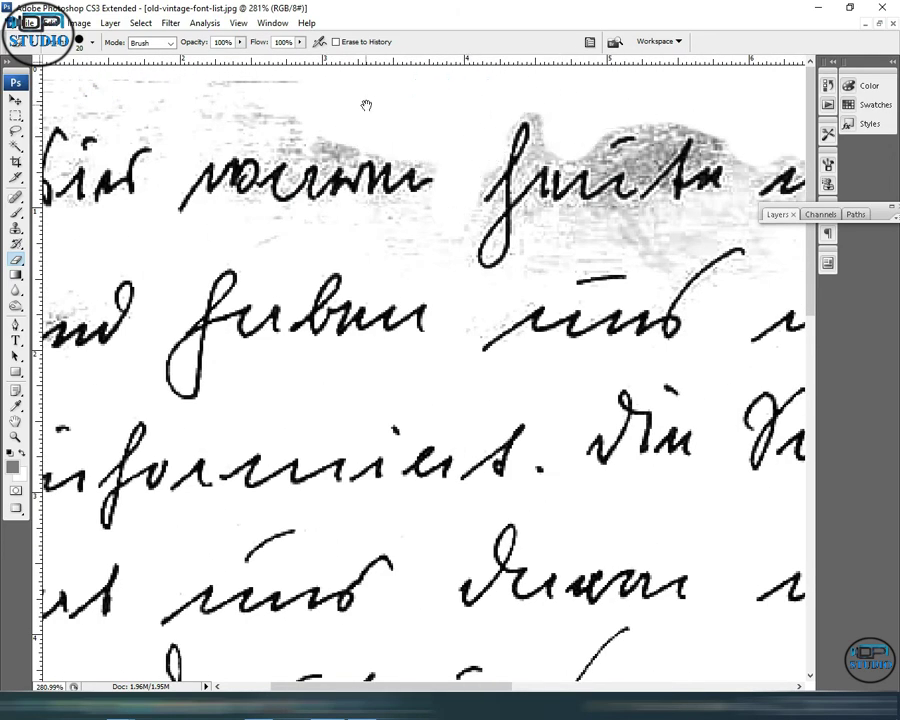
scroll(366, 104, "left", 2)
mouse_move(381, 104)
left_mouse_down()
mouse_move(76, 128)
mouse_move(261, 84)
left_mouse_up()
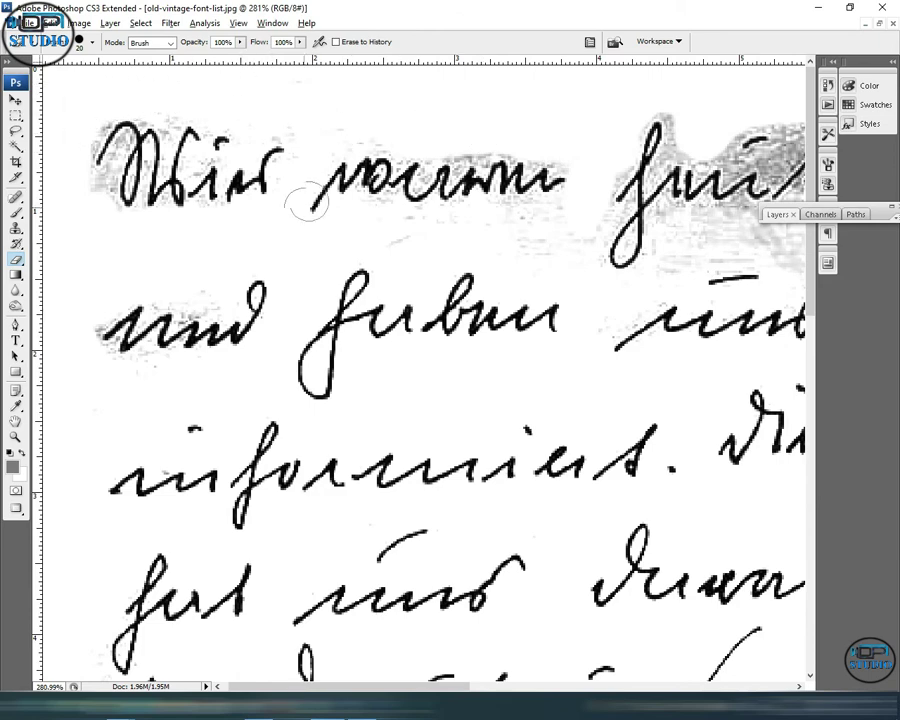
scroll(471, 153, "down", 2, "alt")
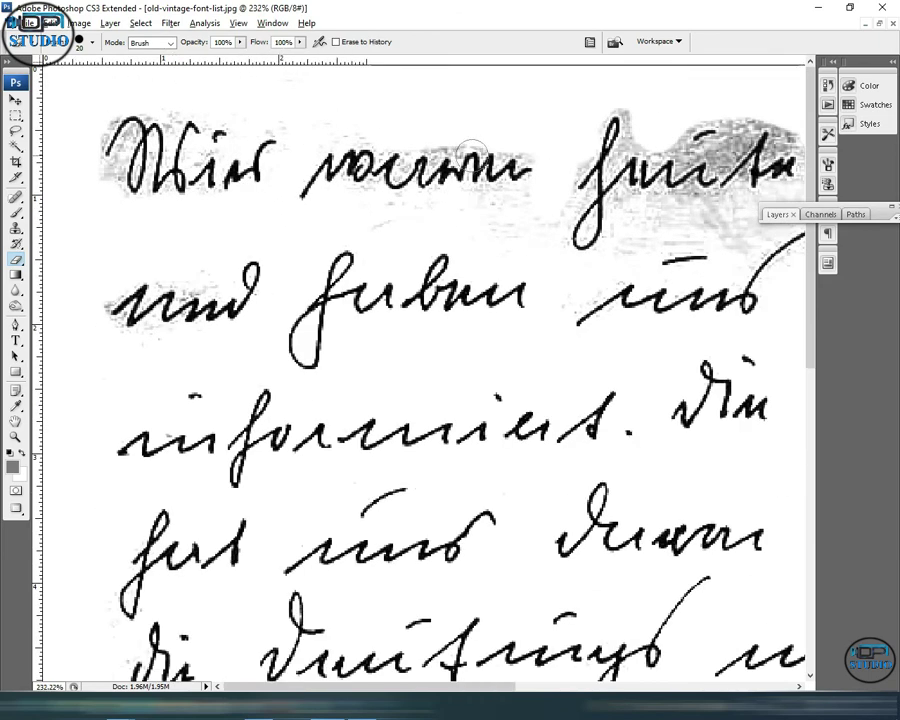
scroll(471, 153, "down", 1, "alt")
scroll(471, 153, "down", 1, "alt")
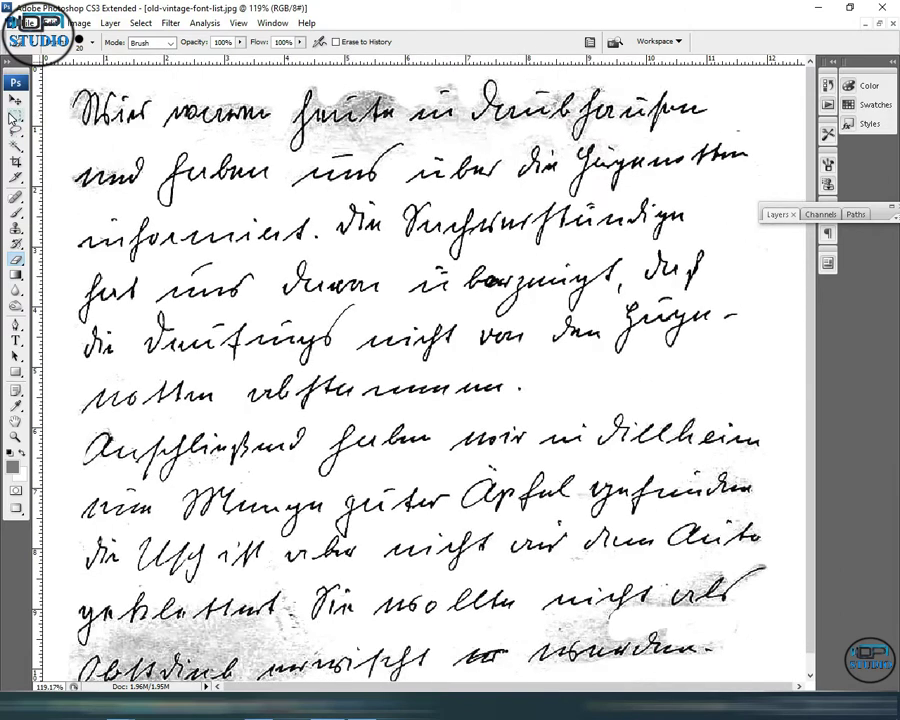
Select the top handwriting line, apply Levels (sampled white point, black 40, midtones 0.77), then deselect
left_click(13, 117)
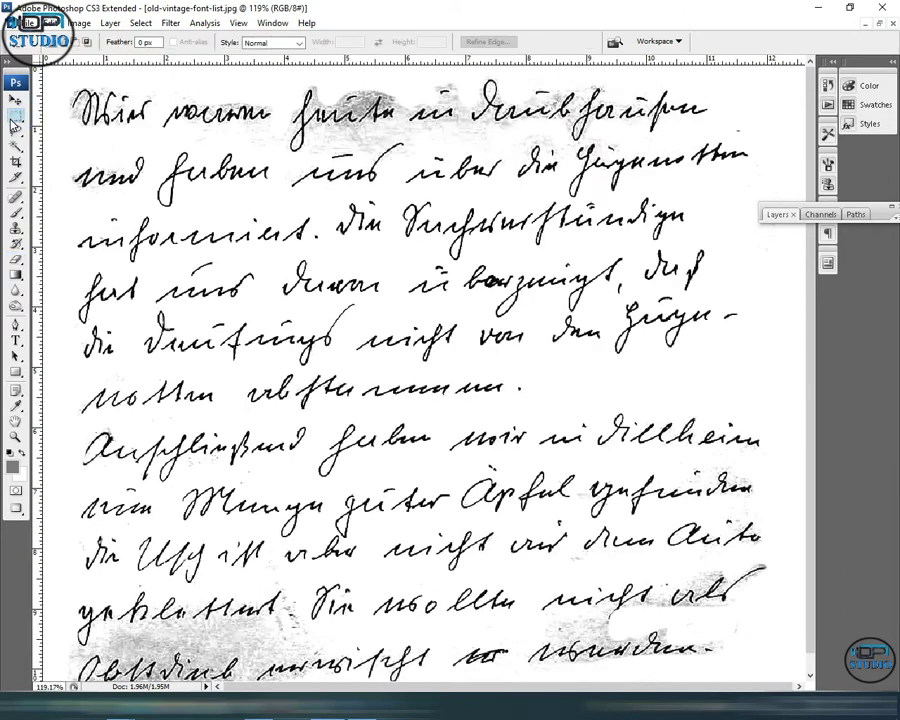
left_click_drag(277, 155, 727, 145)
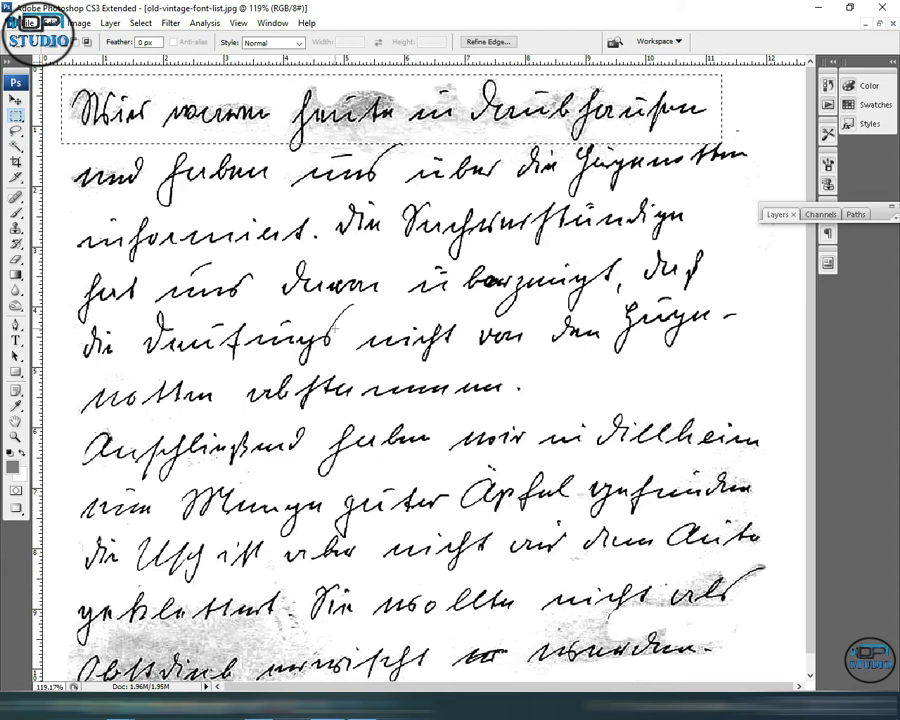
key("ctrl+l")
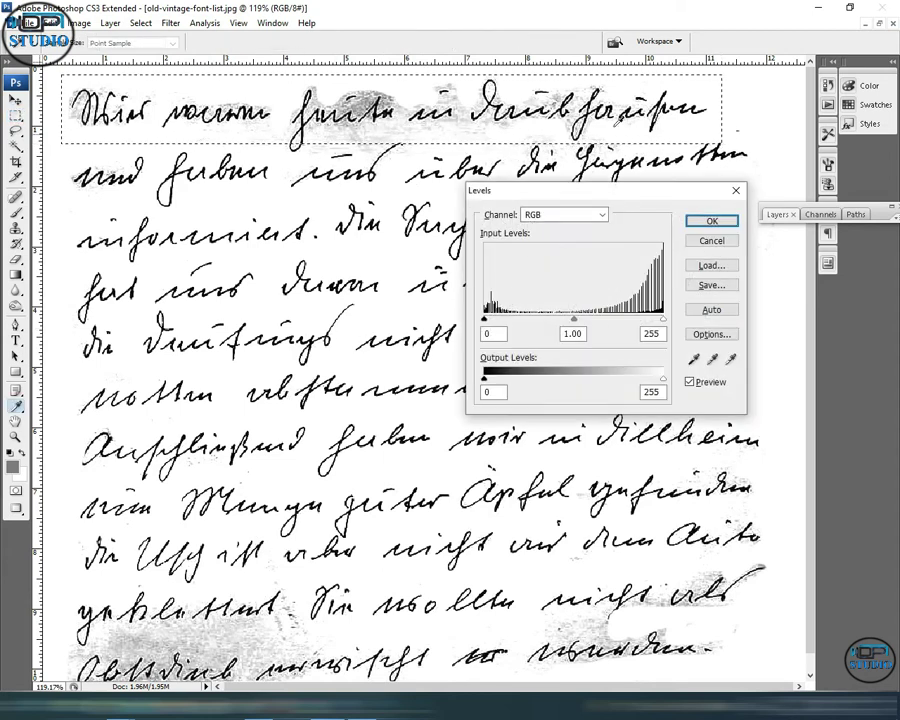
left_click(733, 360)
left_click(575, 127)
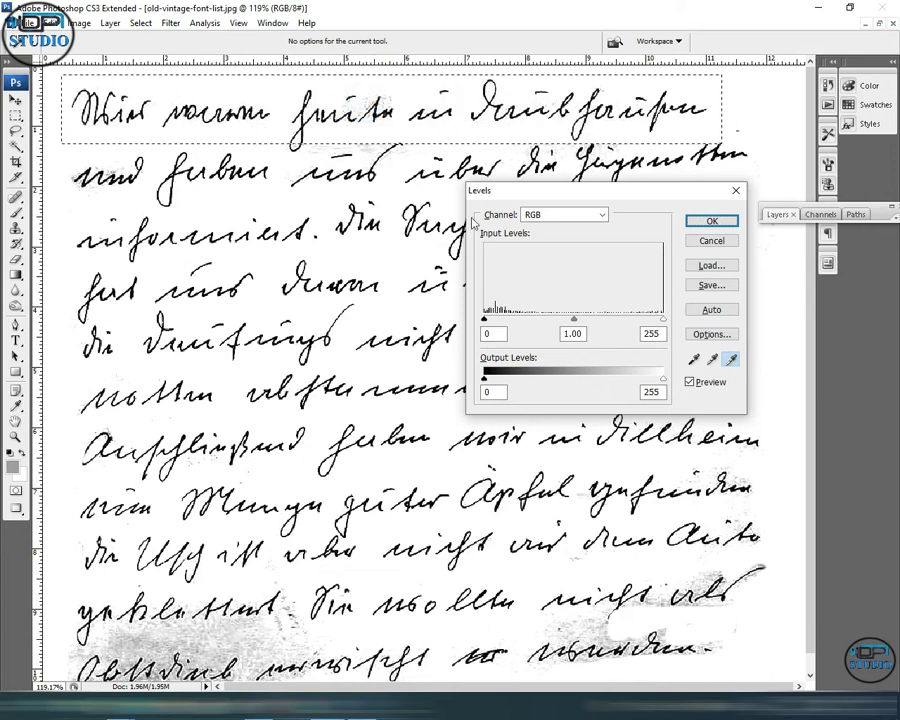
left_click_drag(573, 318, 587, 318)
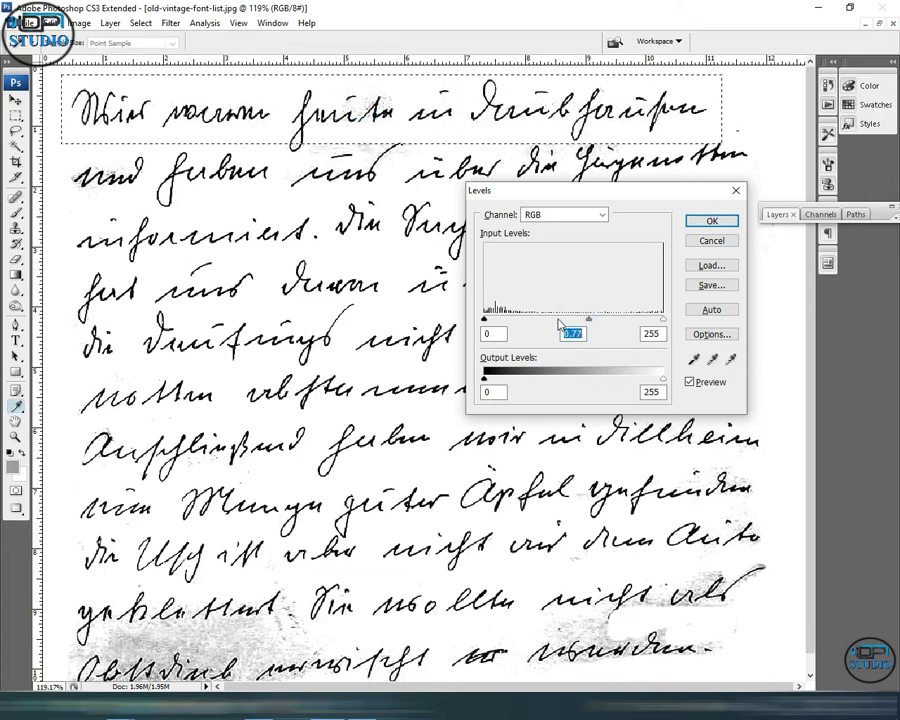
left_click_drag(494, 318, 505, 319)
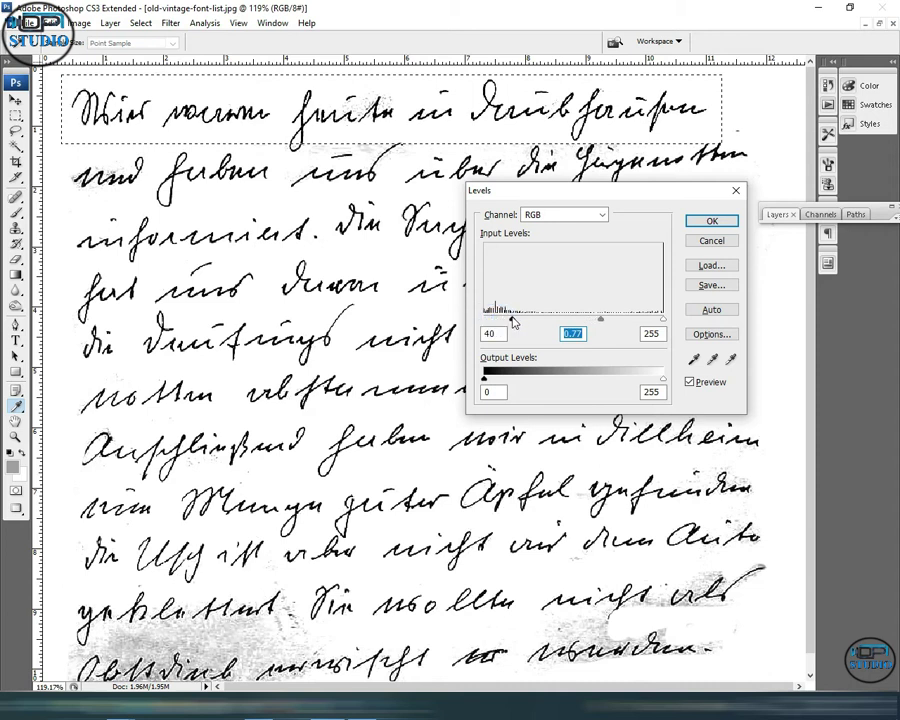
left_click(711, 221)
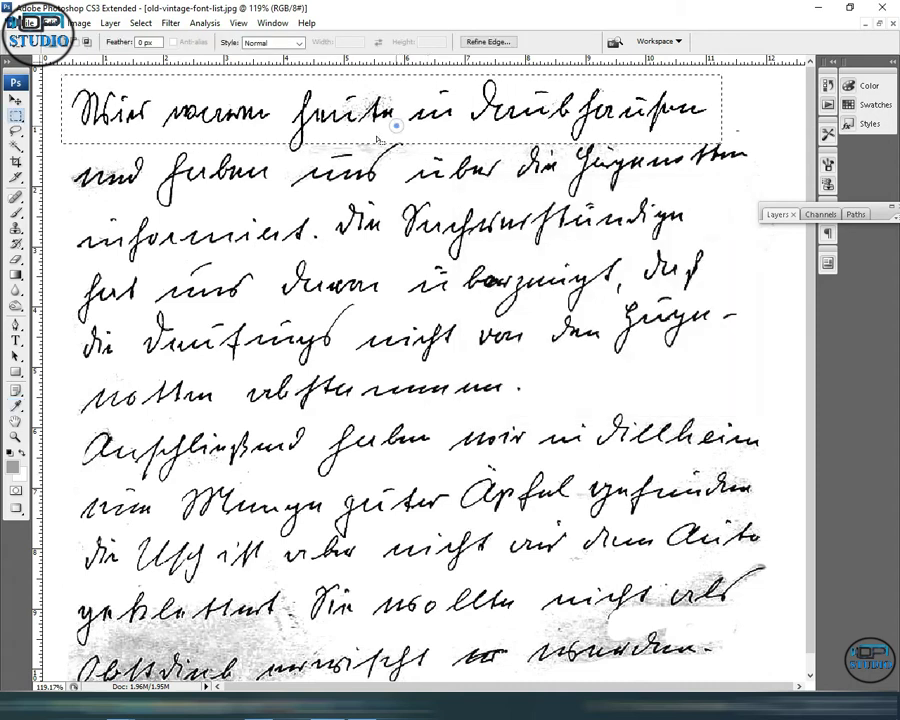
left_click(101, 135)
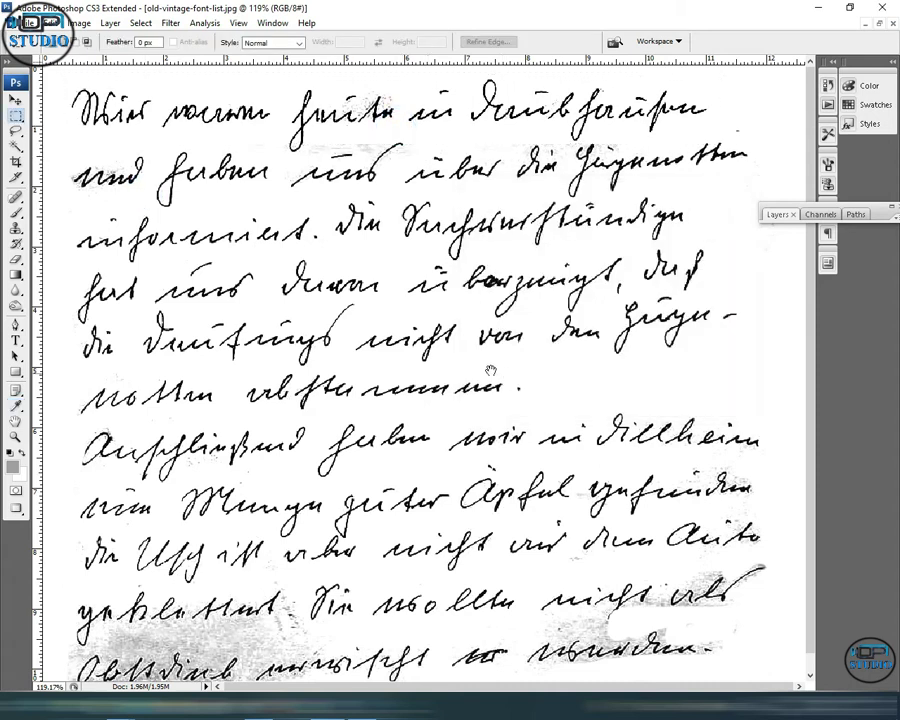
Whiten the bottom-right stained words with Levels: sampled white point, inputs 66 and 223
left_click_drag(491, 371, 488, 360)
mouse_move(522, 548)
left_mouse_down()
mouse_move(768, 640)
mouse_move(781, 657)
left_mouse_up()
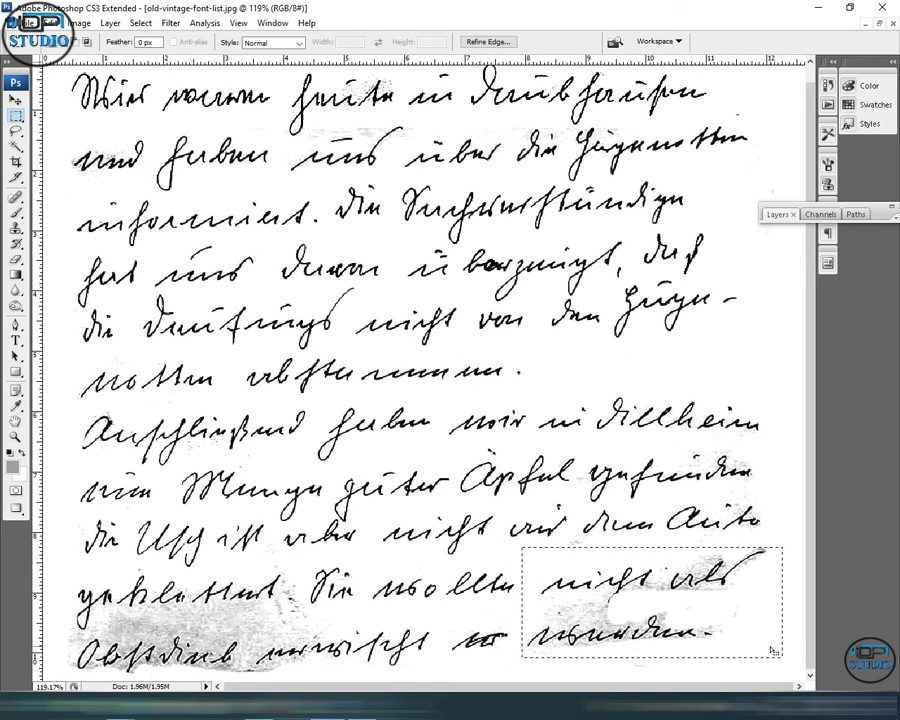
key("ctrl+l")
left_click(729, 359)
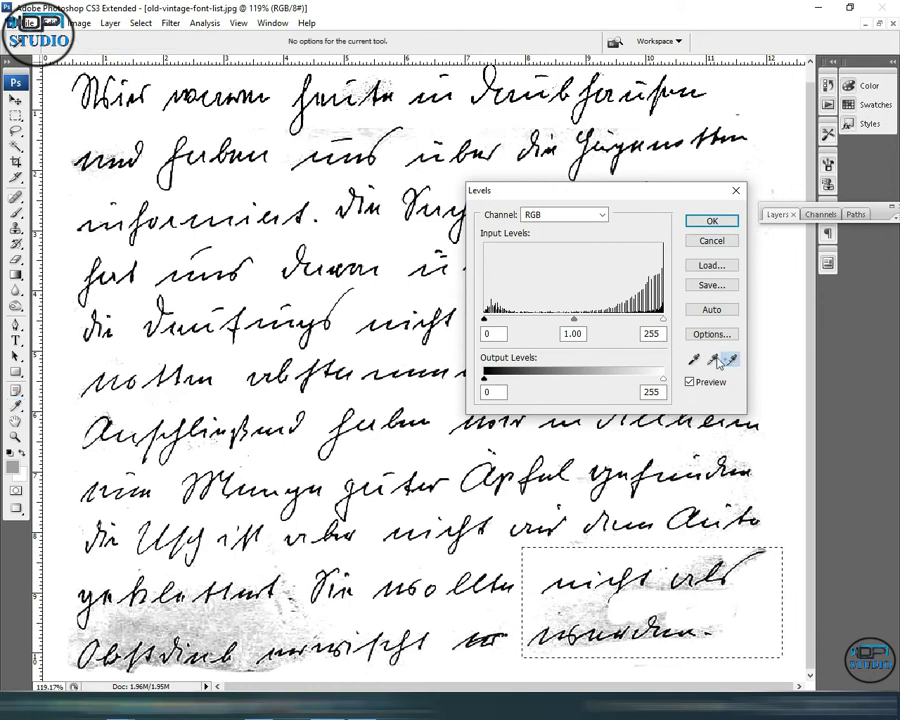
left_click(598, 617)
left_click(733, 440)
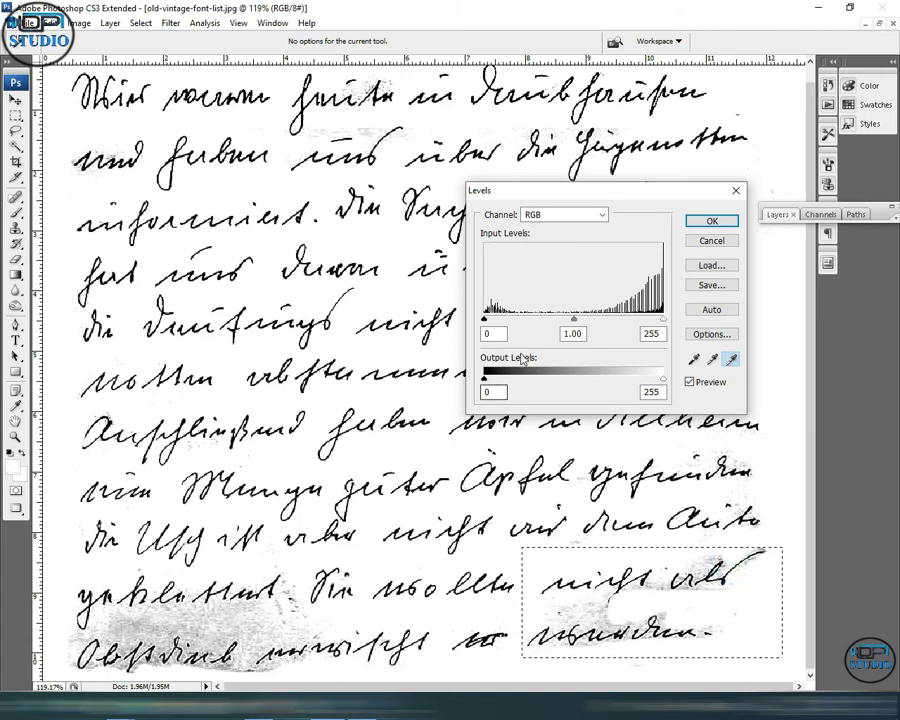
left_click_drag(484, 318, 530, 318)
left_click_drag(662, 318, 638, 318)
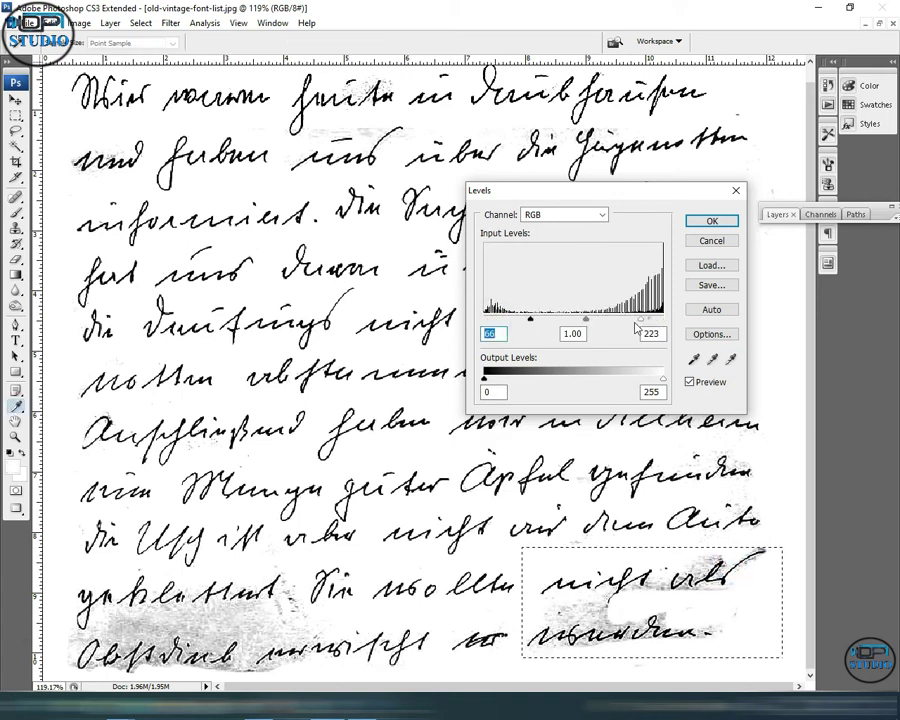
left_click(641, 318)
left_click(708, 220)
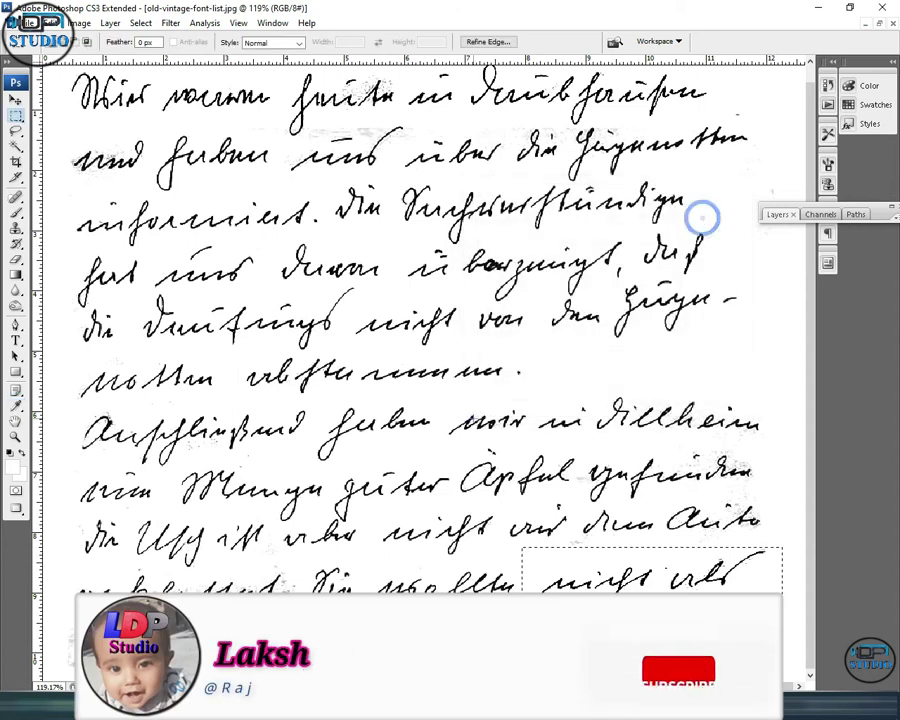
key("ctrl+d")
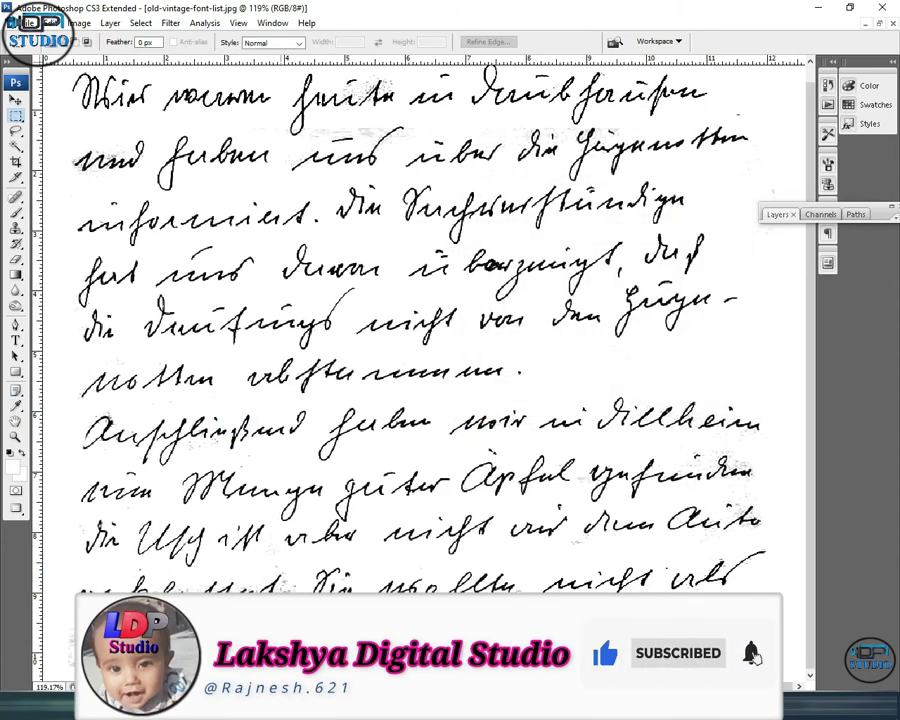
Select the noisy lower-left text and set Levels from sampled grey spots, midtones 0.66
left_click_drag(54, 567, 300, 682)
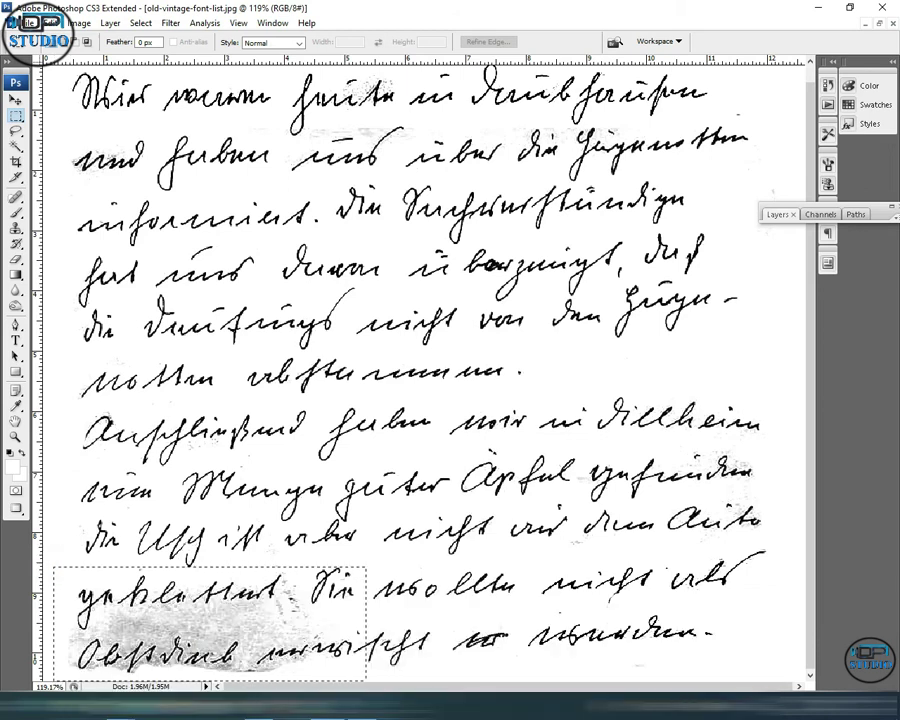
key("ctrl+l")
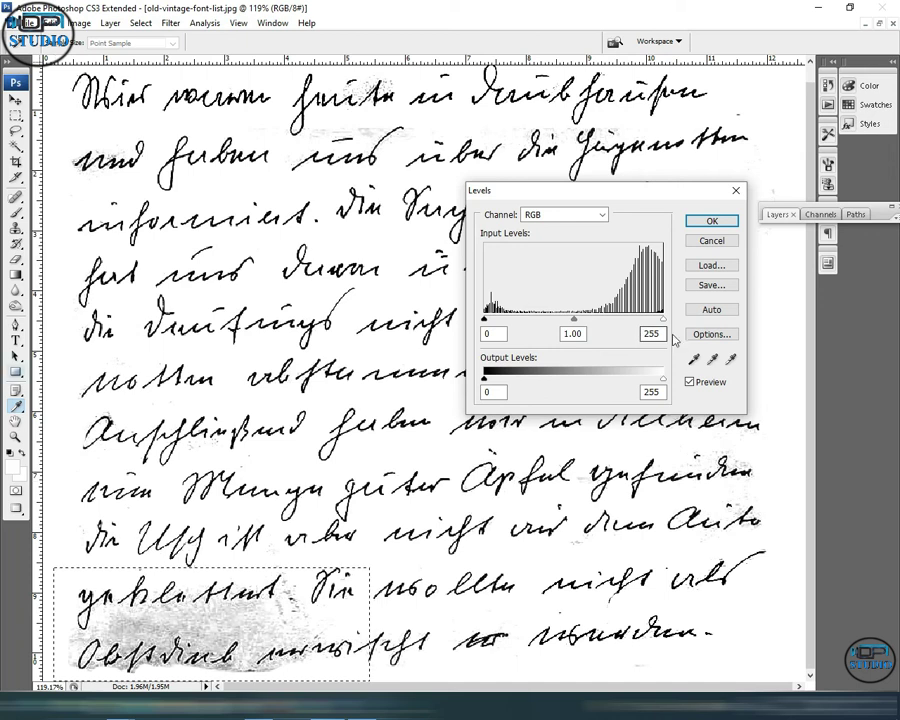
left_click(732, 362)
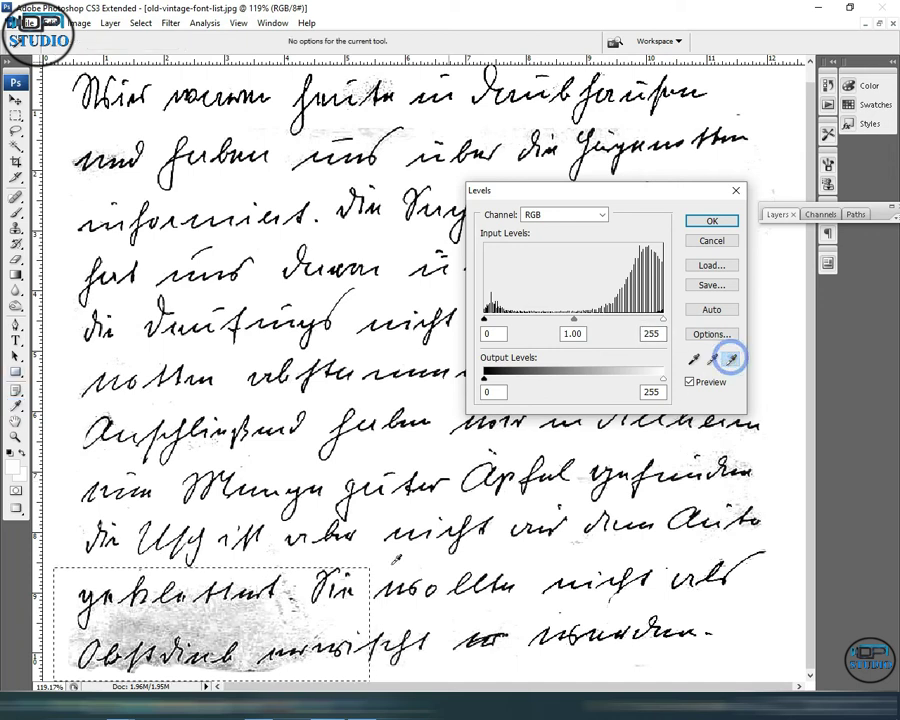
left_click(150, 632)
left_click(92, 630)
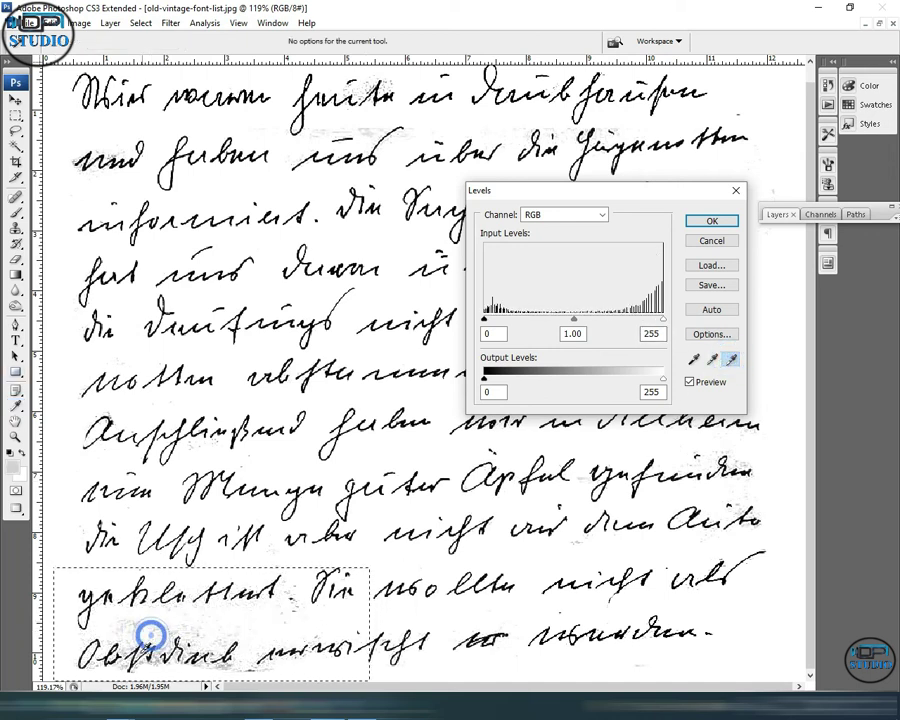
left_click(124, 660)
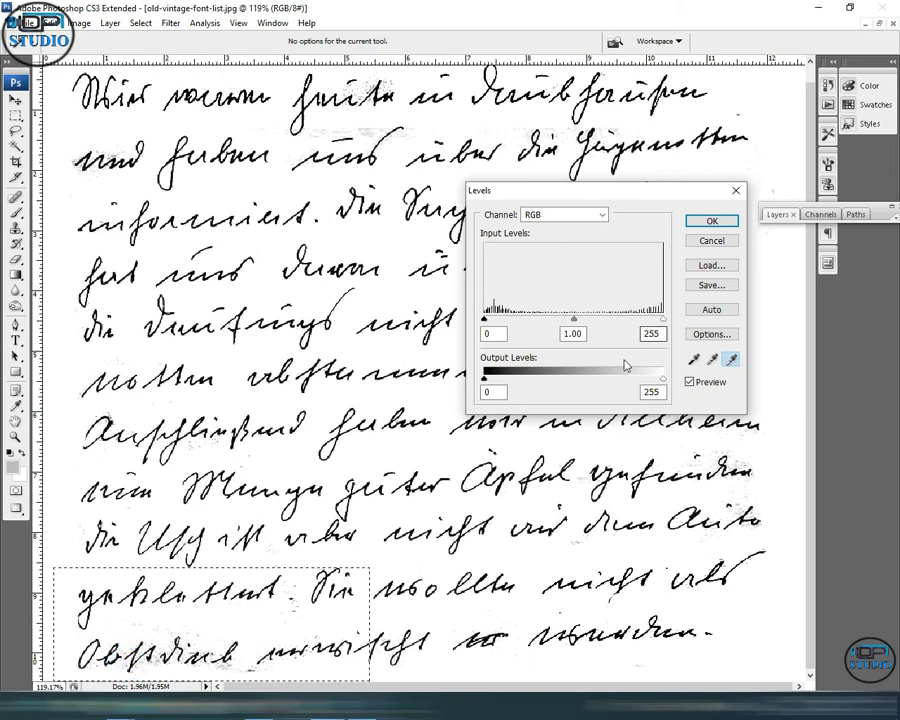
left_click_drag(590, 319, 597, 319)
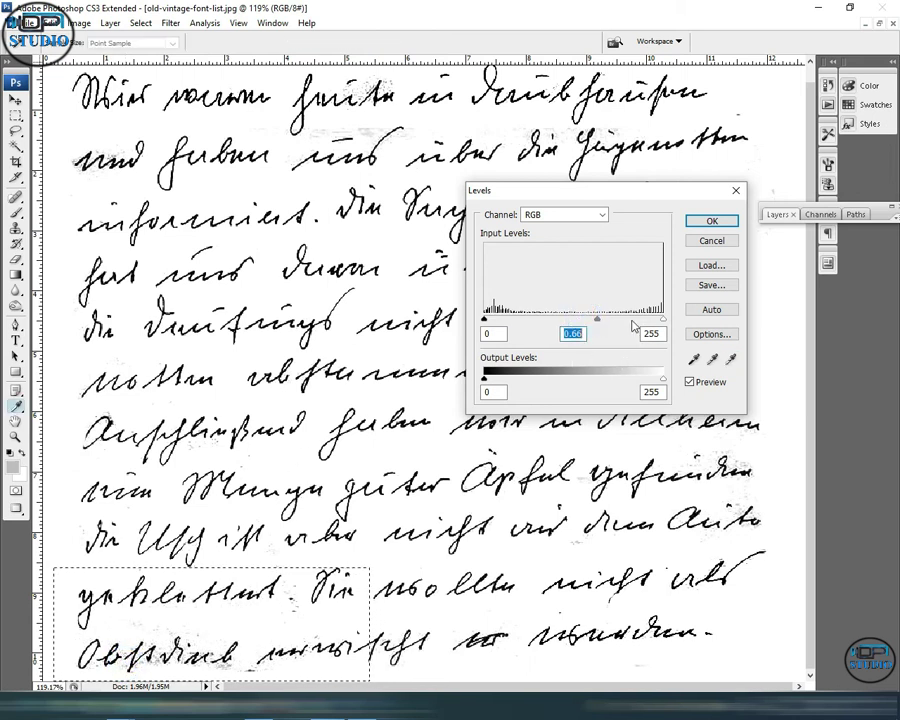
Apply the lower-left Levels fix, clear the selection, and zoom out to the whole page
left_click(711, 220)
key("m")
key("ctrl+d")
scroll(428, 411, "down", 1)
scroll(428, 411, "down", 1)
scroll(428, 411, "down", 1)
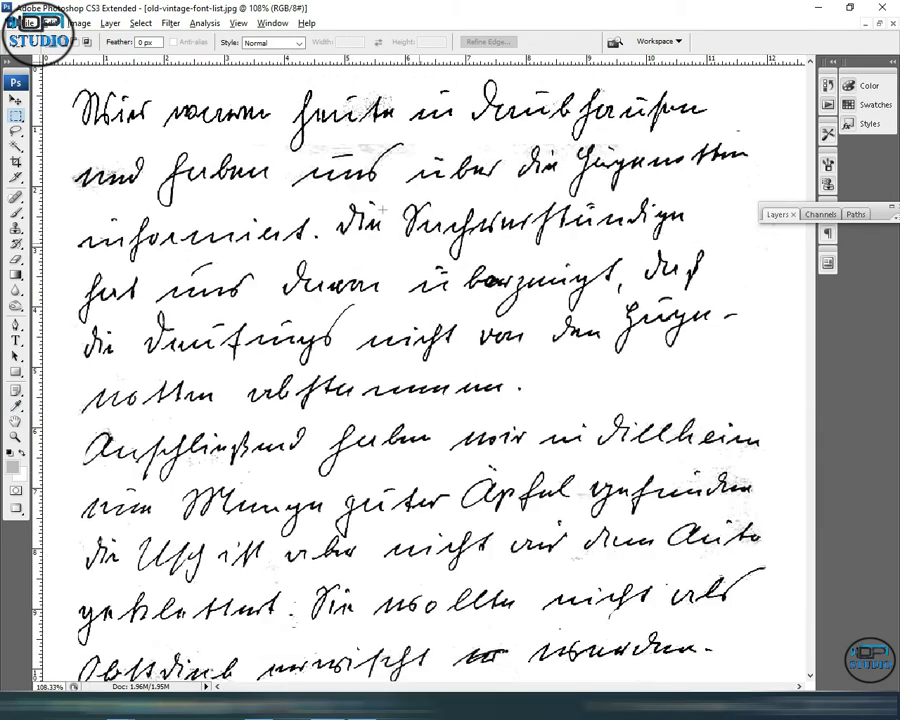
scroll(428, 411, "down", 1)
scroll(416, 207, "up", 1)
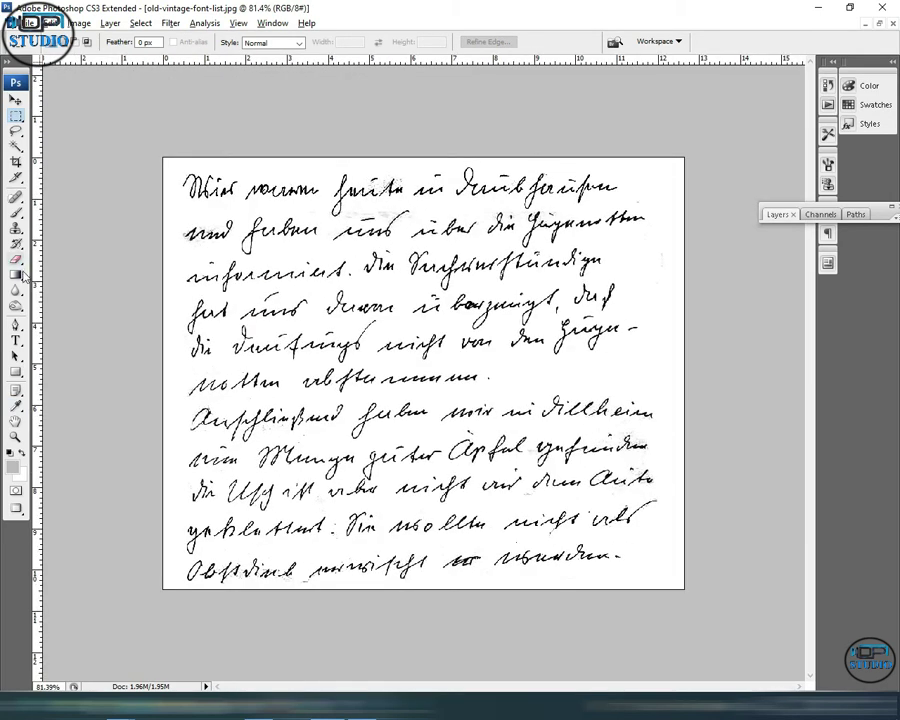
left_click(16, 307)
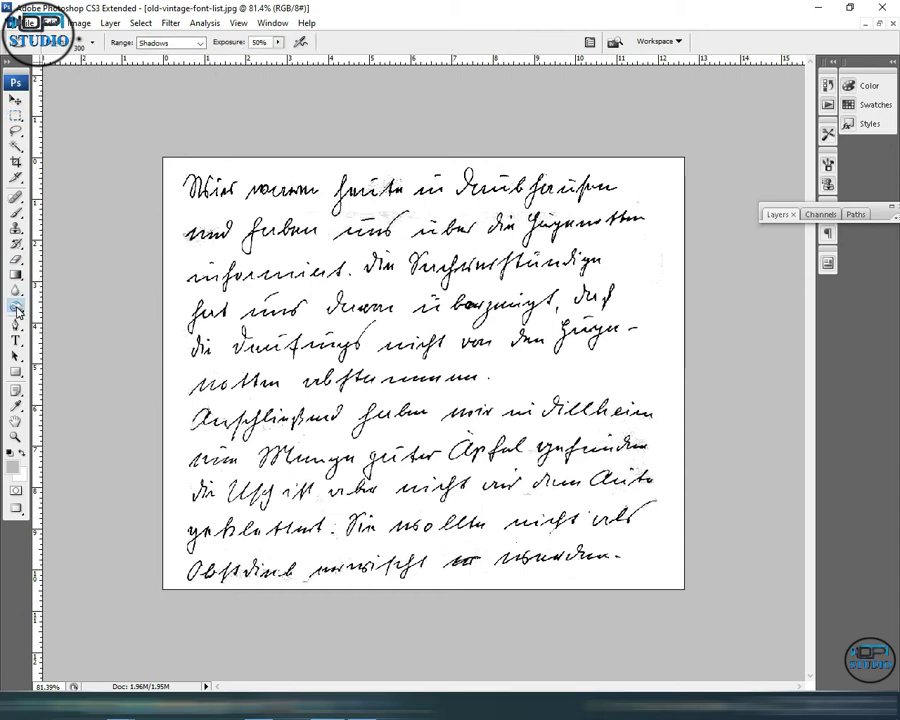
Burn the highlights across the top lines of handwriting
left_click(185, 43)
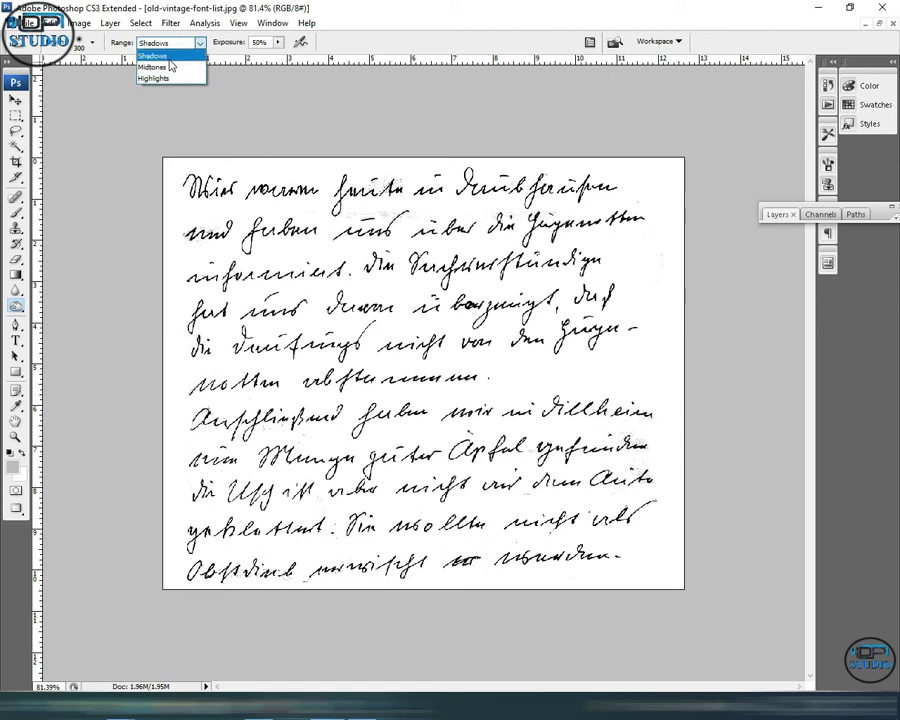
left_click(154, 78)
mouse_move(268, 167)
left_mouse_down()
mouse_move(558, 194)
mouse_move(558, 206)
left_mouse_up()
Burn the midtones over the second line and lower-left handwriting, then zoom in to 192% to inspect
left_click(199, 44)
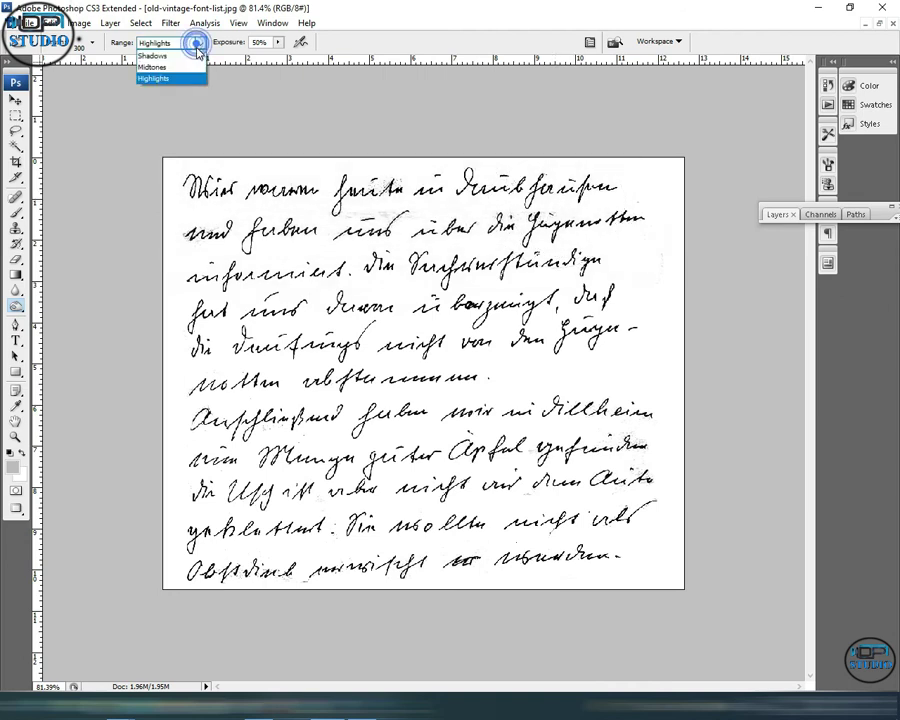
left_click(150, 68)
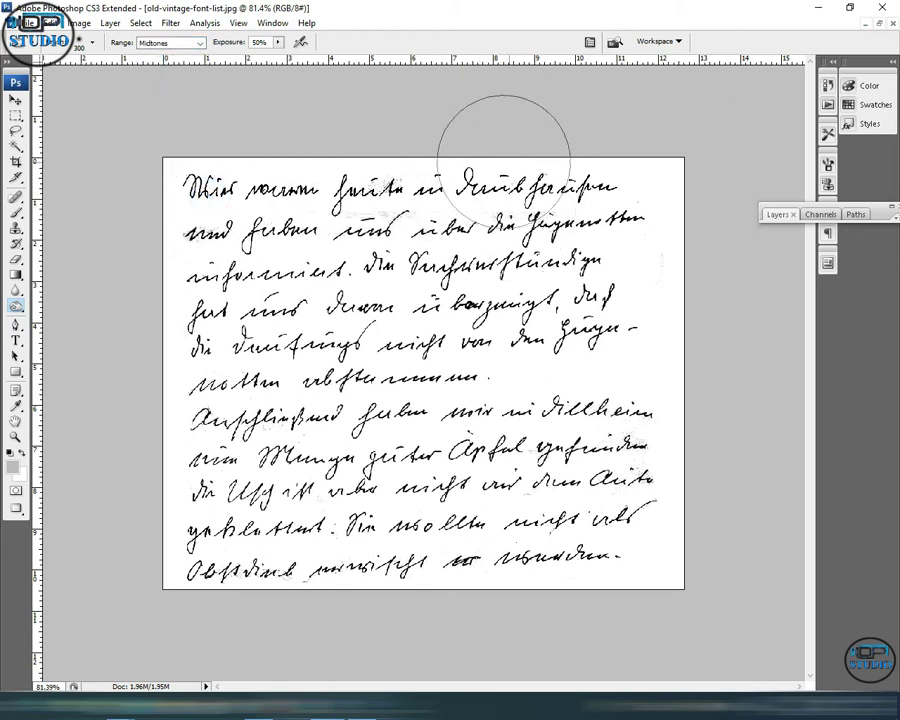
left_click_drag(180, 216, 300, 250)
left_click_drag(218, 283, 160, 516)
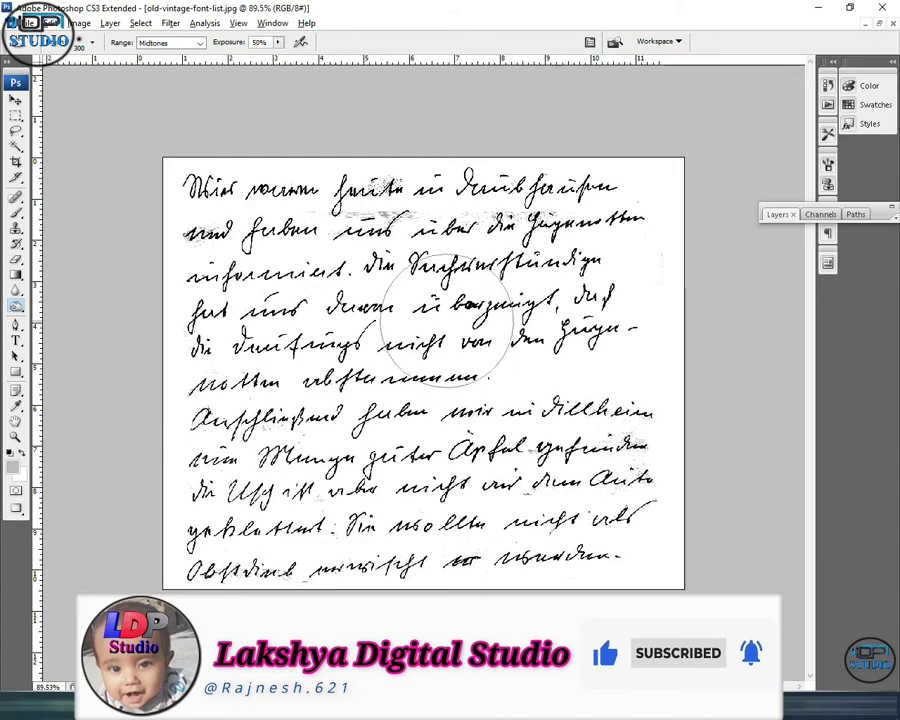
scroll(390, 250, "up", 2)
scroll(390, 250, "up", 3)
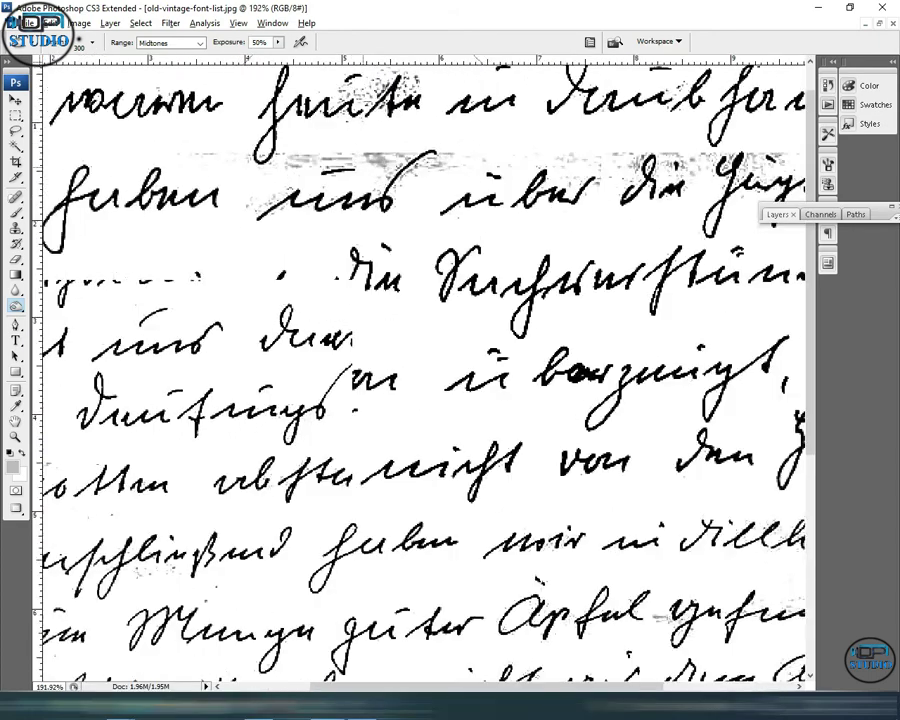
Fit the whole letter on screen with the Move tool and float it in its own window
left_click(15, 116)
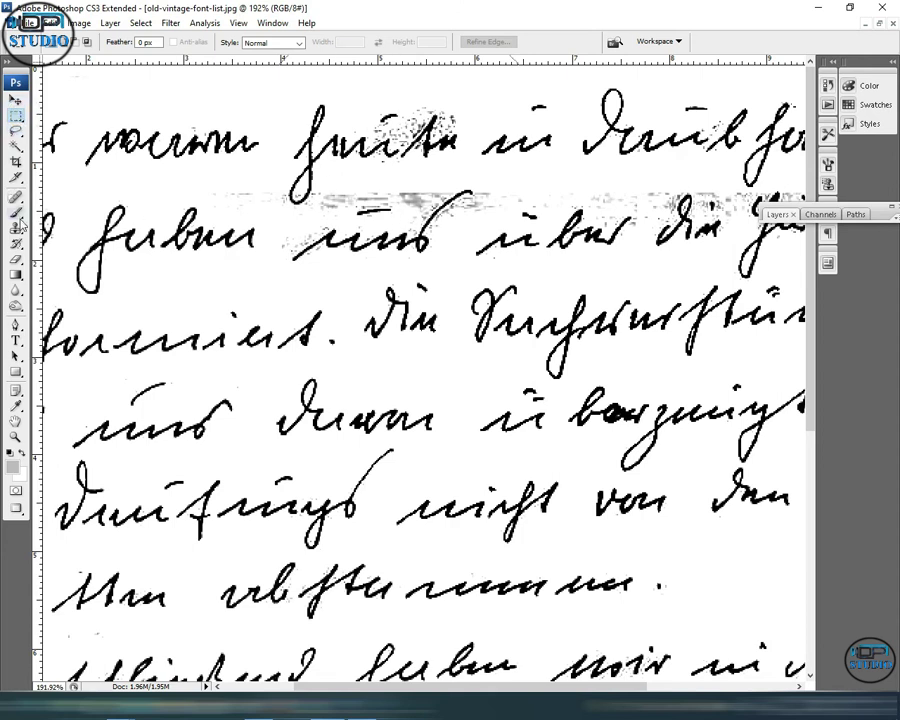
left_click(16, 262)
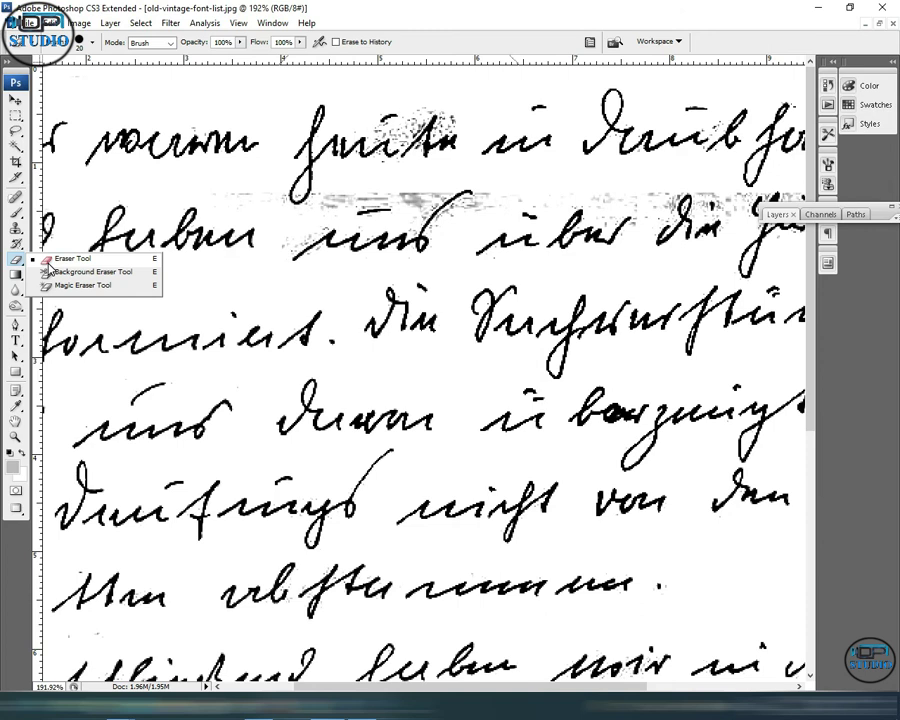
key("ctrl+0")
left_click(16, 100)
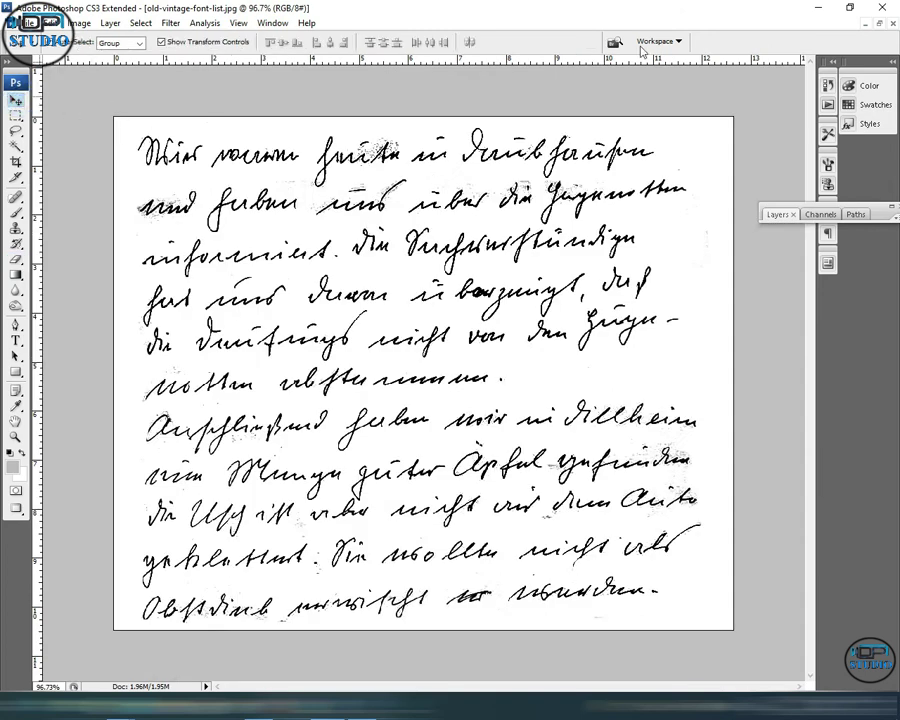
left_click(868, 24)
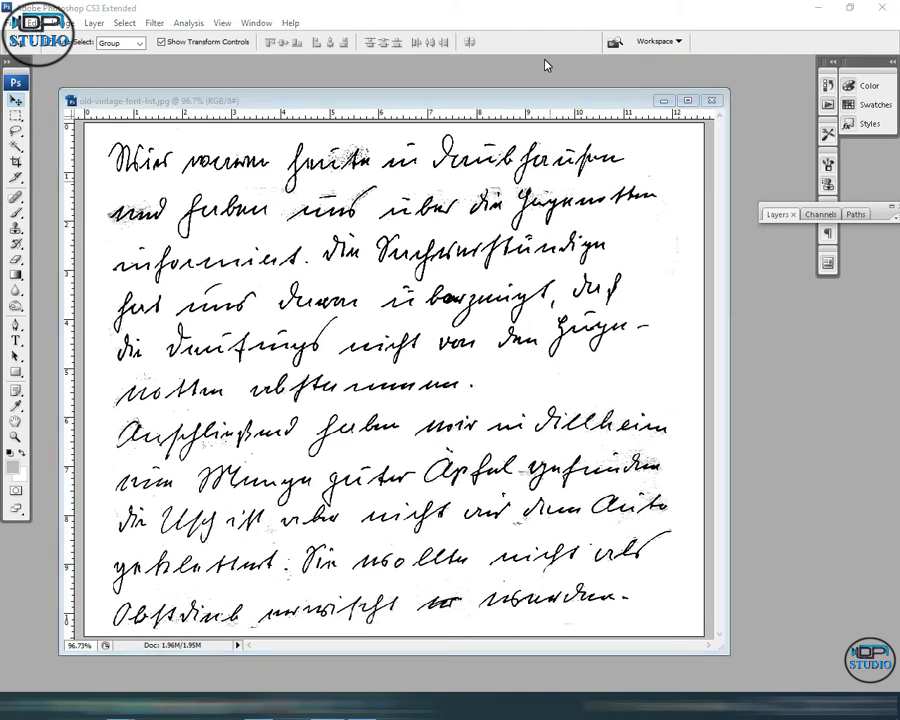
key("ctrl+shift+s")
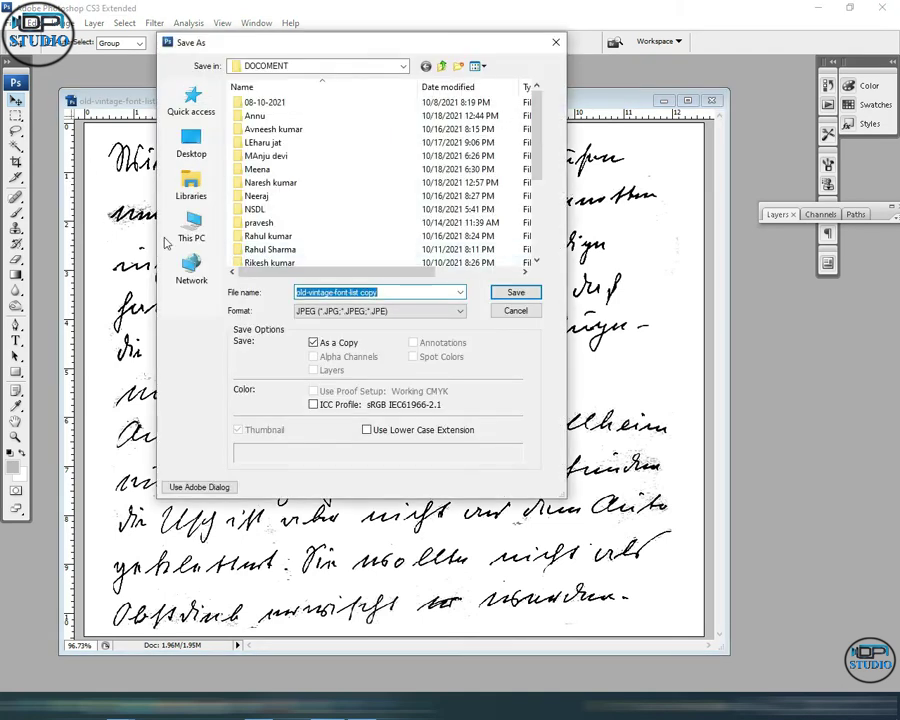
left_click(190, 228)
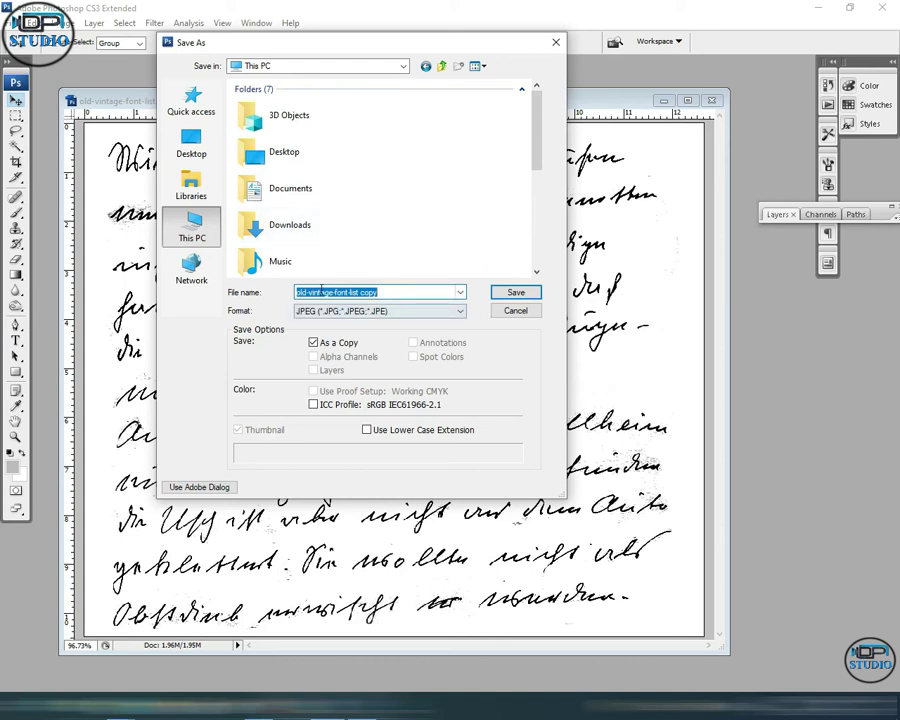
double_click(300, 224)
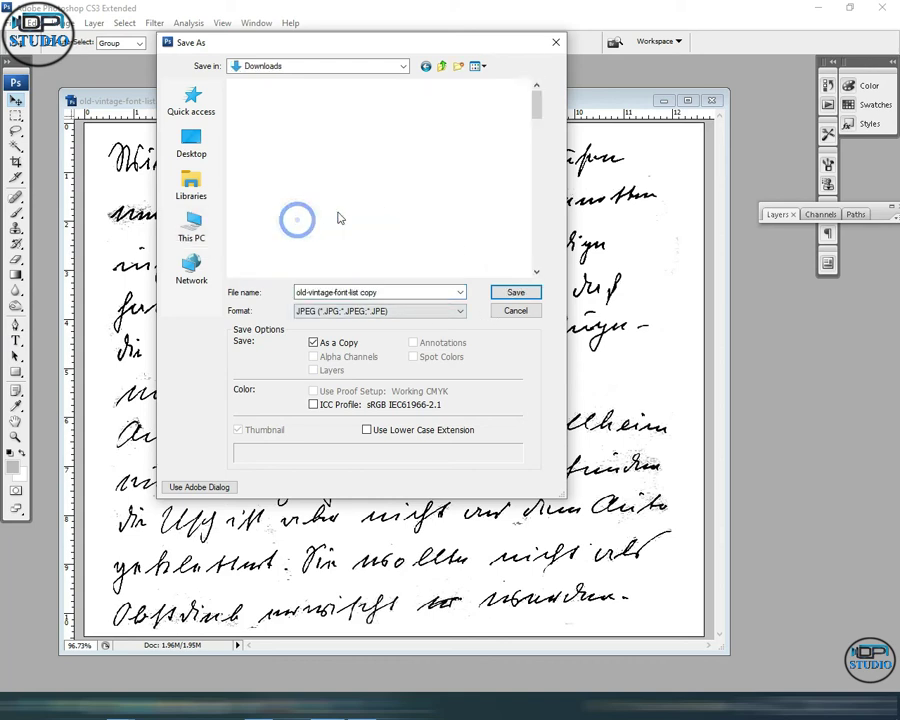
left_click(516, 311)
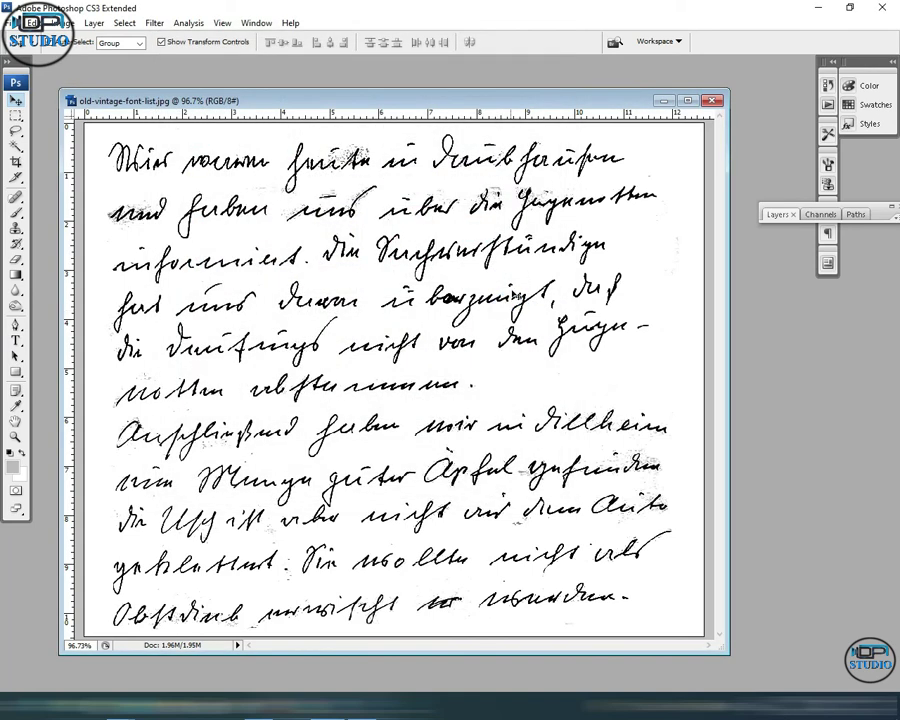
Close the letter without saving, open ffffffff.jpg from Downloads, and bring up the Open dialog again
left_click(711, 102)
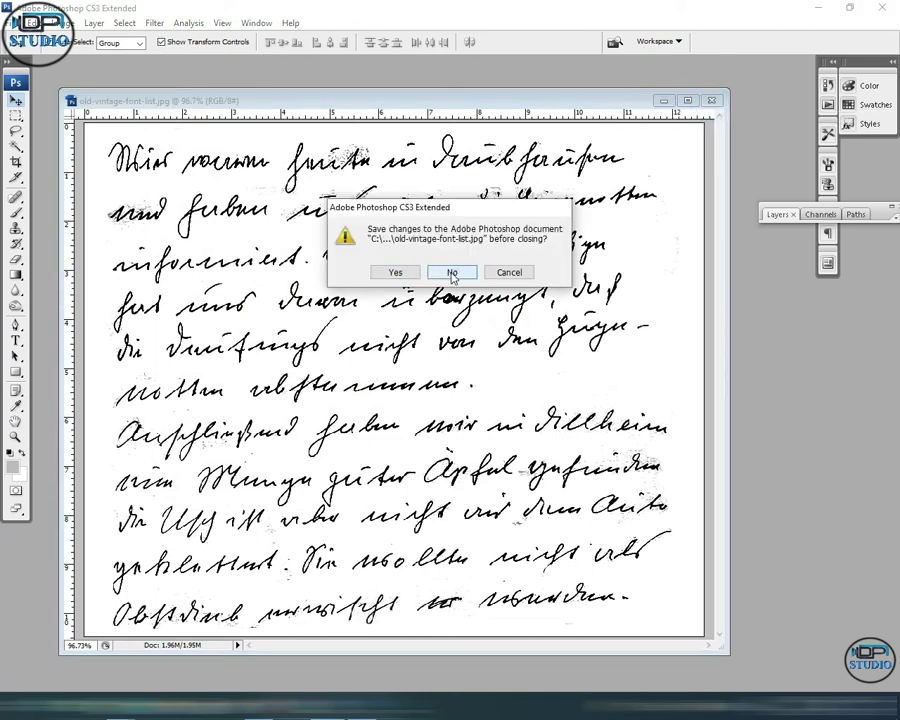
left_click(452, 273)
double_click(287, 183)
double_click(264, 90)
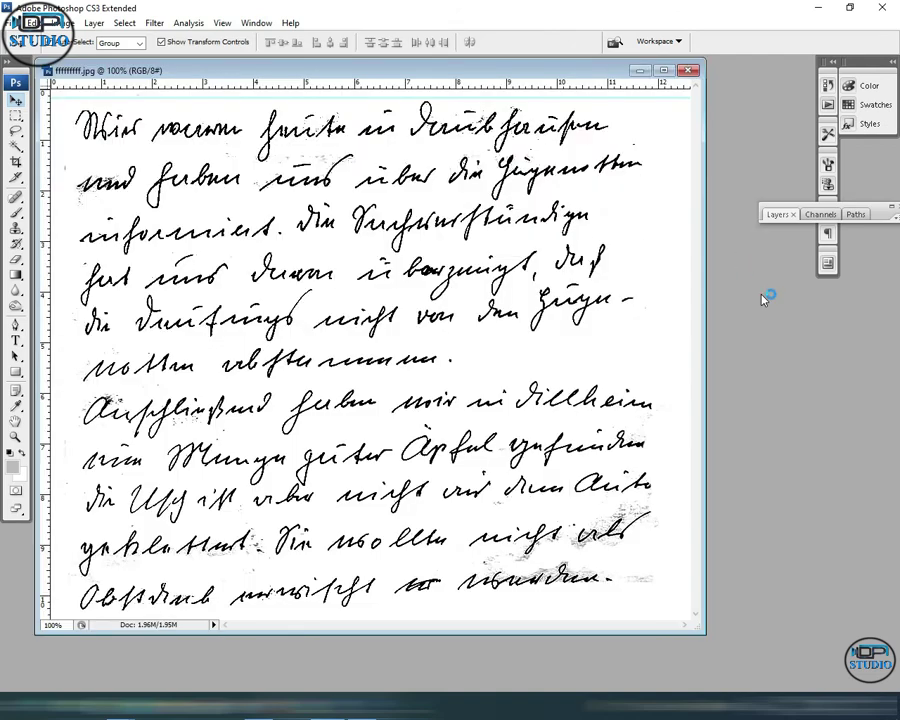
key("ctrl+o")
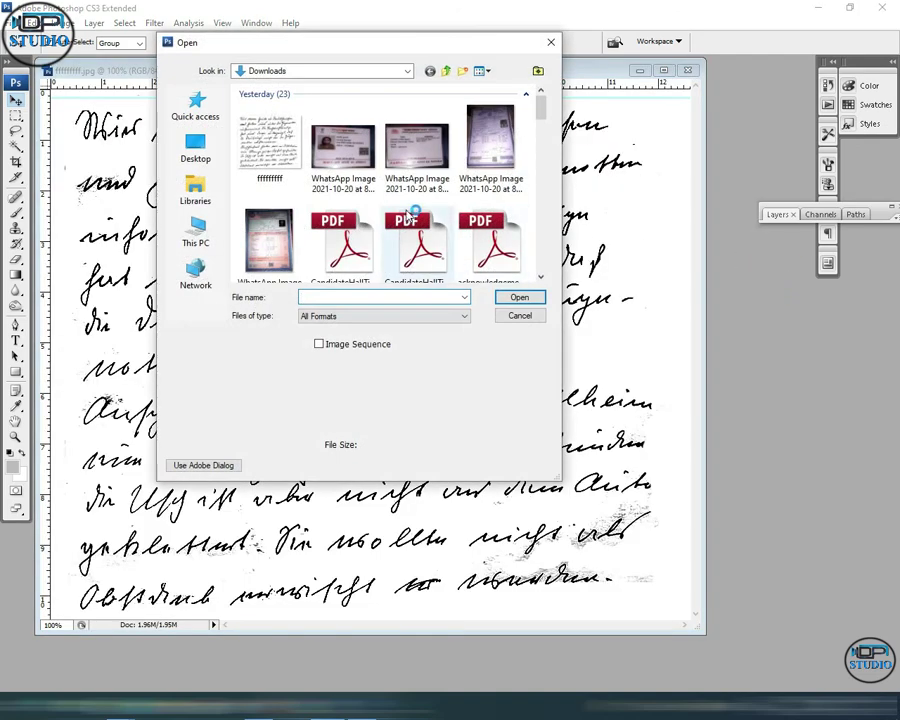
Browse from the Desktop into the DOCOMENT folder to find old-vintage-font-list.jpg
left_click(196, 145)
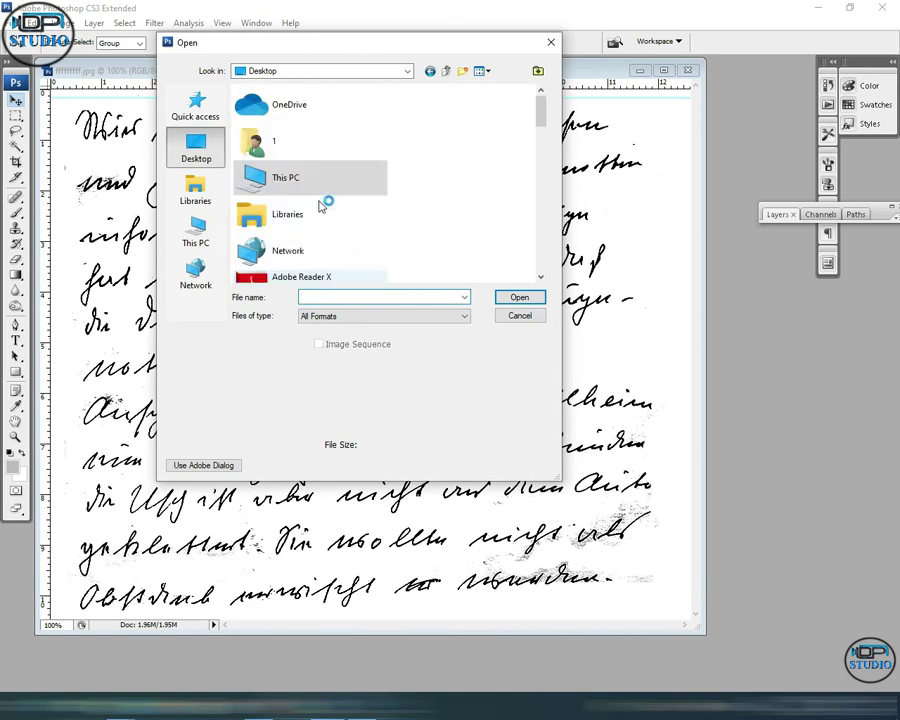
scroll(320, 205, "down", 5)
double_click(294, 262)
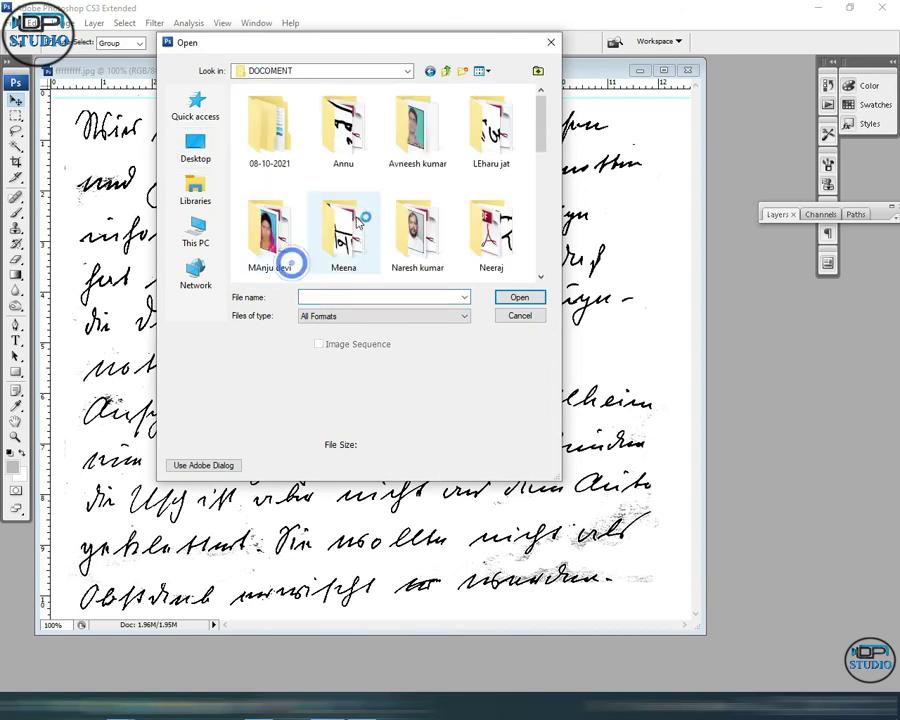
scroll(358, 222, "down", 2)
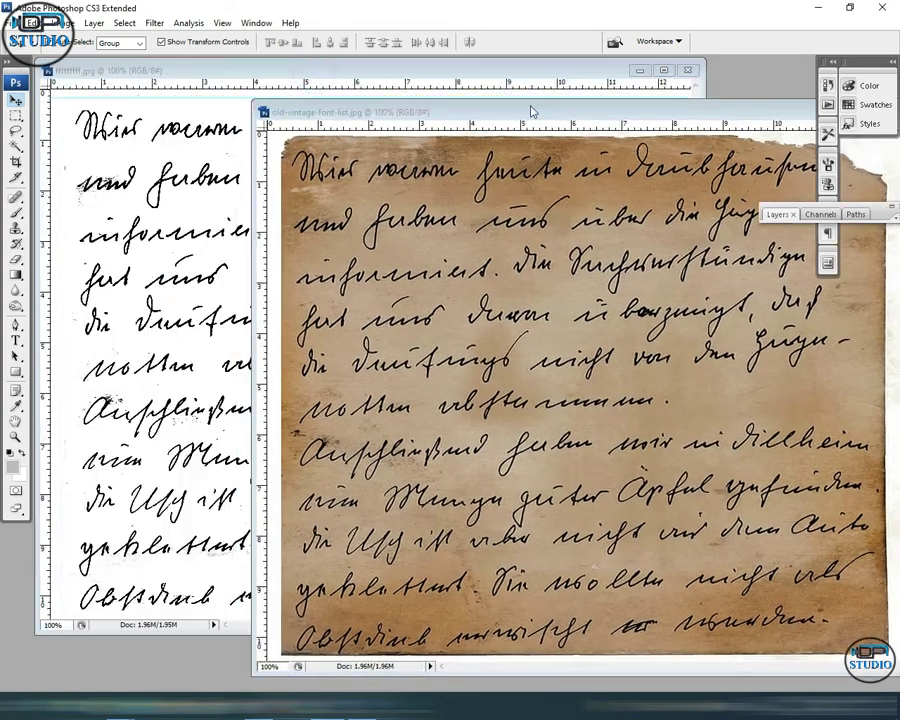
Resize and position the old-vintage-font-list.jpg window beside ffffffff.jpg for comparison
left_click_drag(532, 112, 539, 87)
left_click_drag(257, 76, 466, 216)
mouse_move(572, 231)
left_mouse_down()
mouse_move(471, 95)
mouse_move(440, 120)
left_mouse_up()
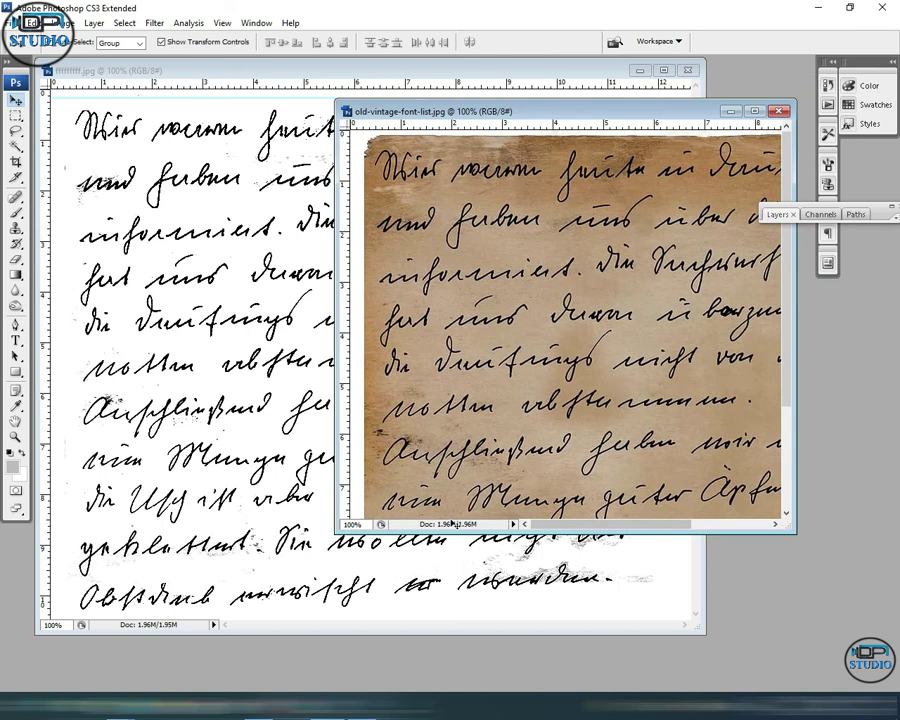
left_click_drag(789, 533, 862, 646)
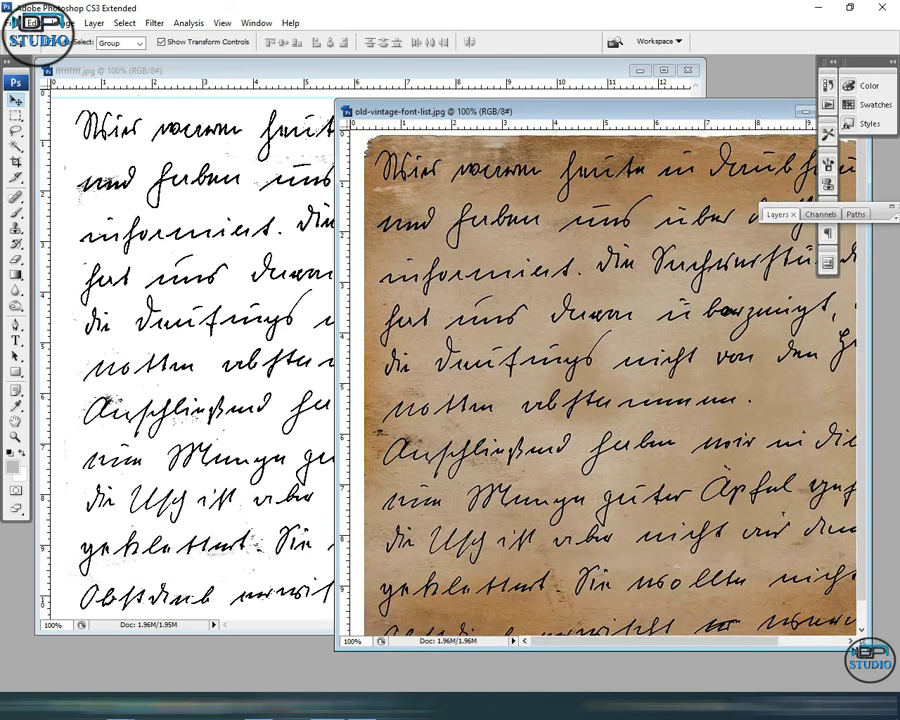
left_click_drag(504, 111, 468, 84)
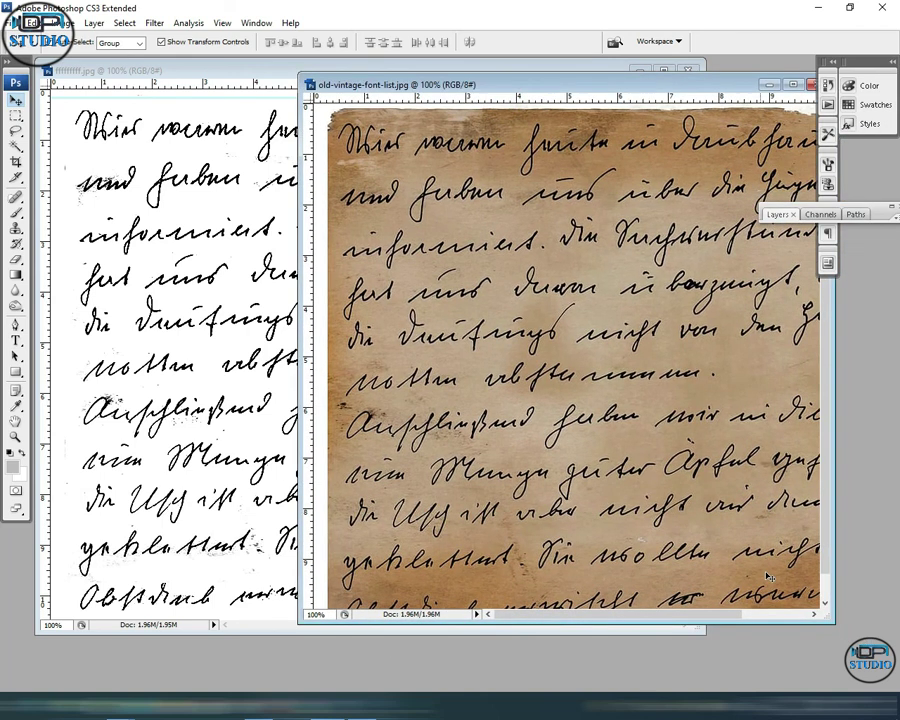
left_click_drag(832, 562, 864, 584)
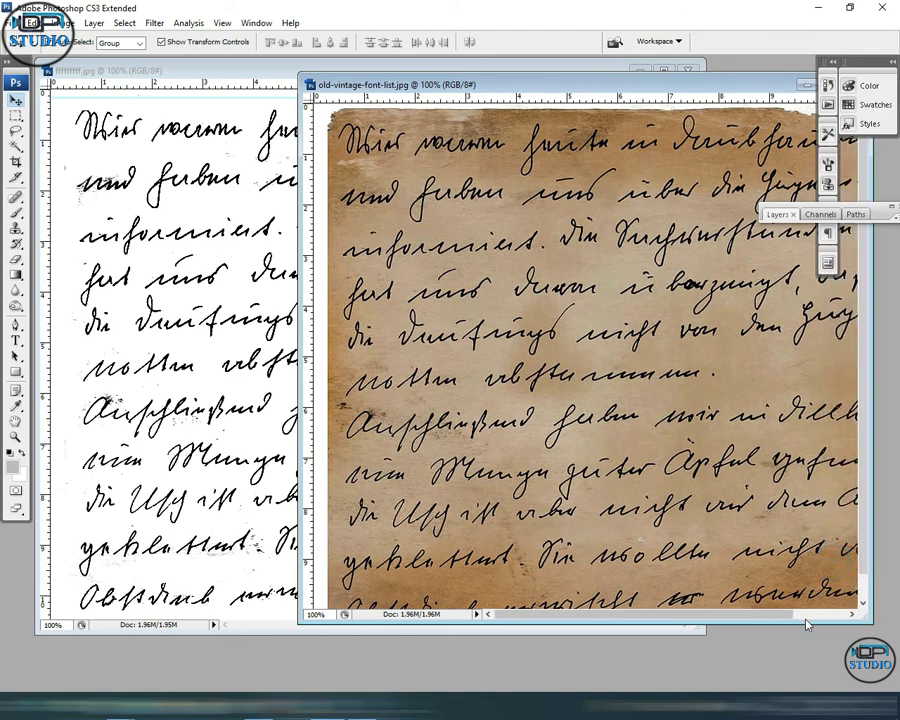
left_click_drag(811, 623, 811, 641)
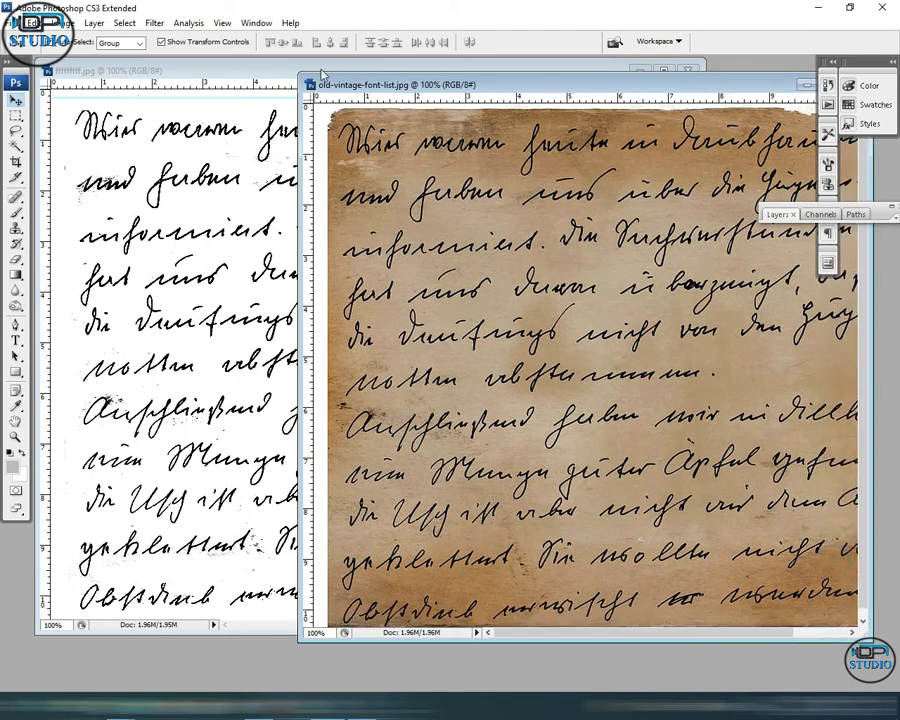
left_click_drag(329, 75, 327, 60)
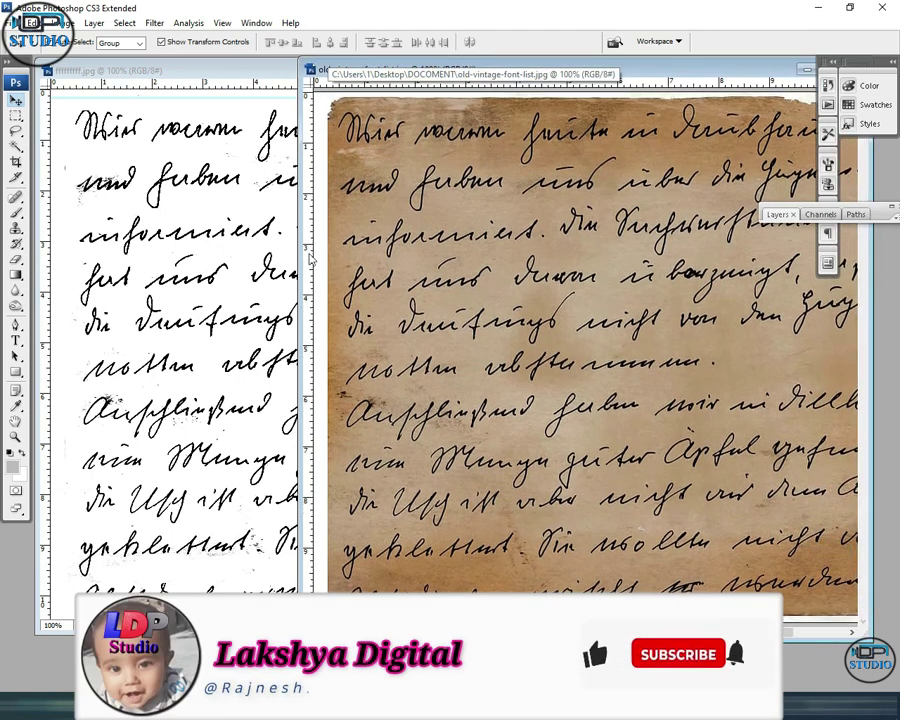
left_click_drag(296, 240, 301, 240)
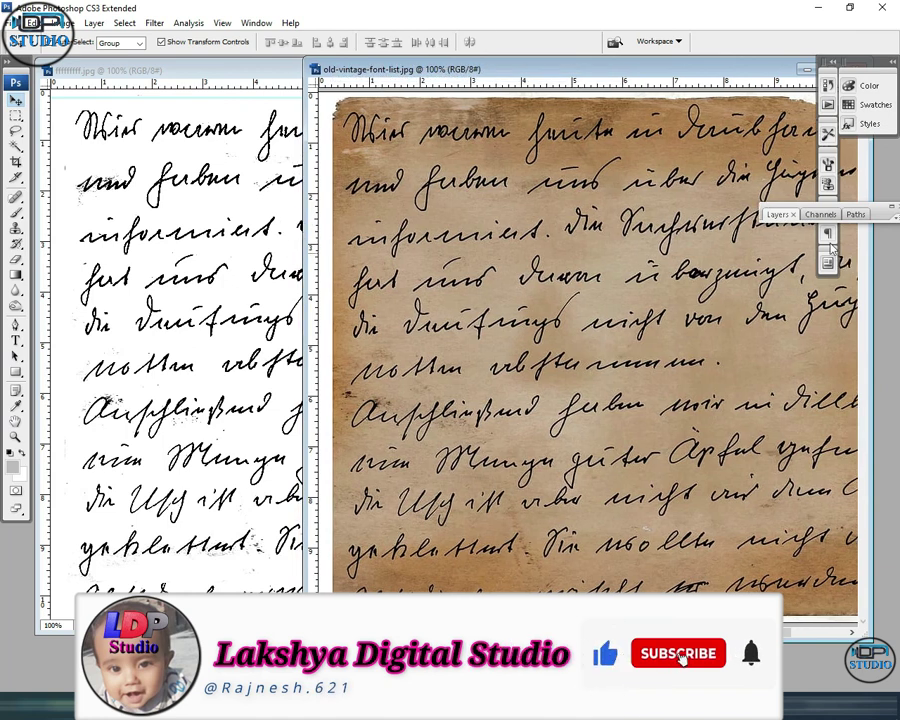
left_click_drag(868, 260, 878, 260)
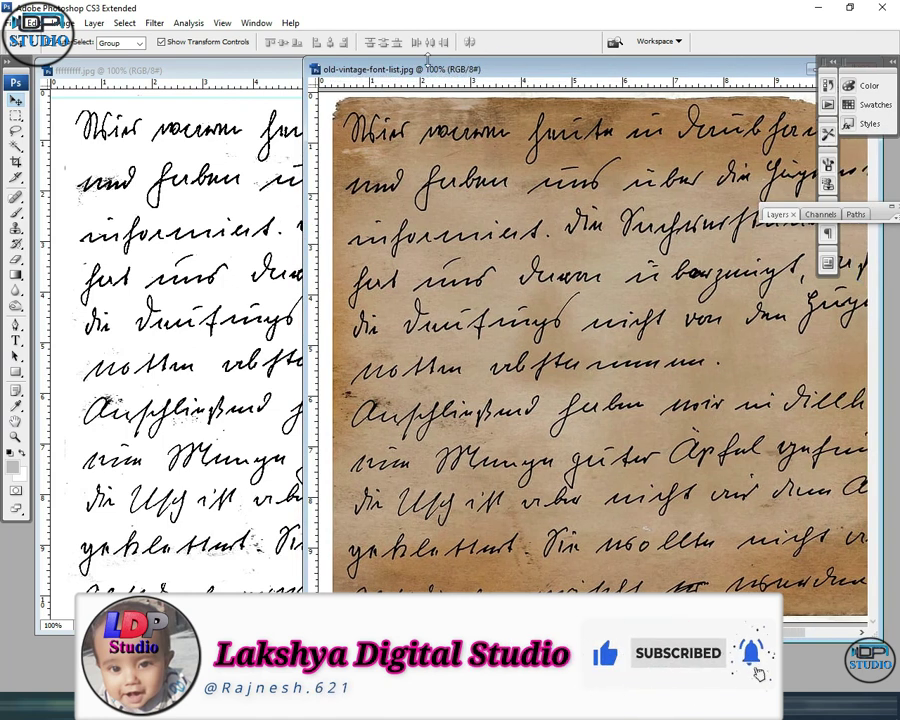
left_click_drag(427, 62, 414, 66)
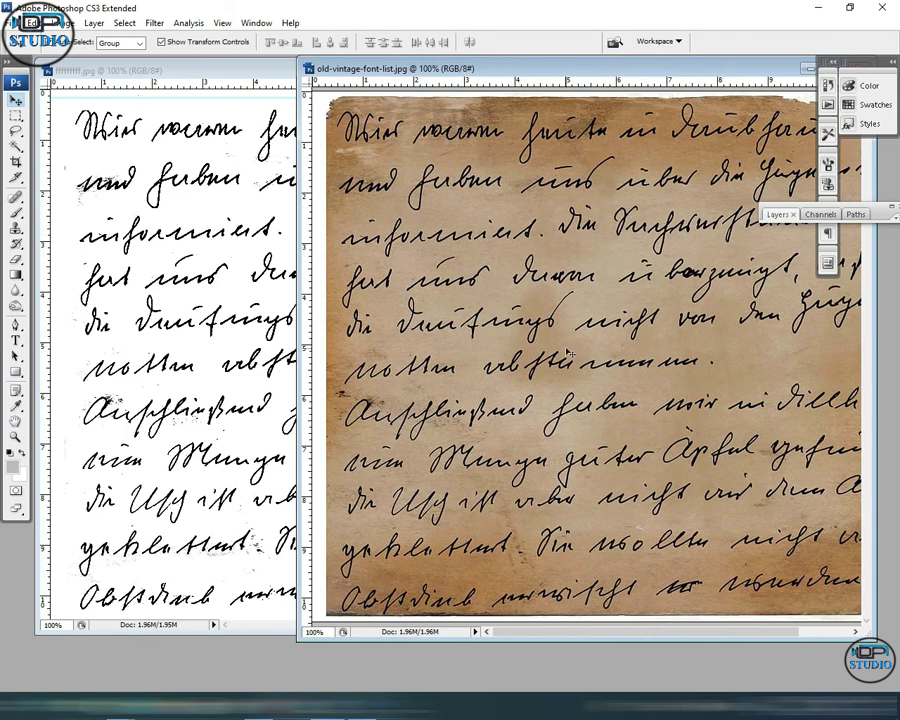